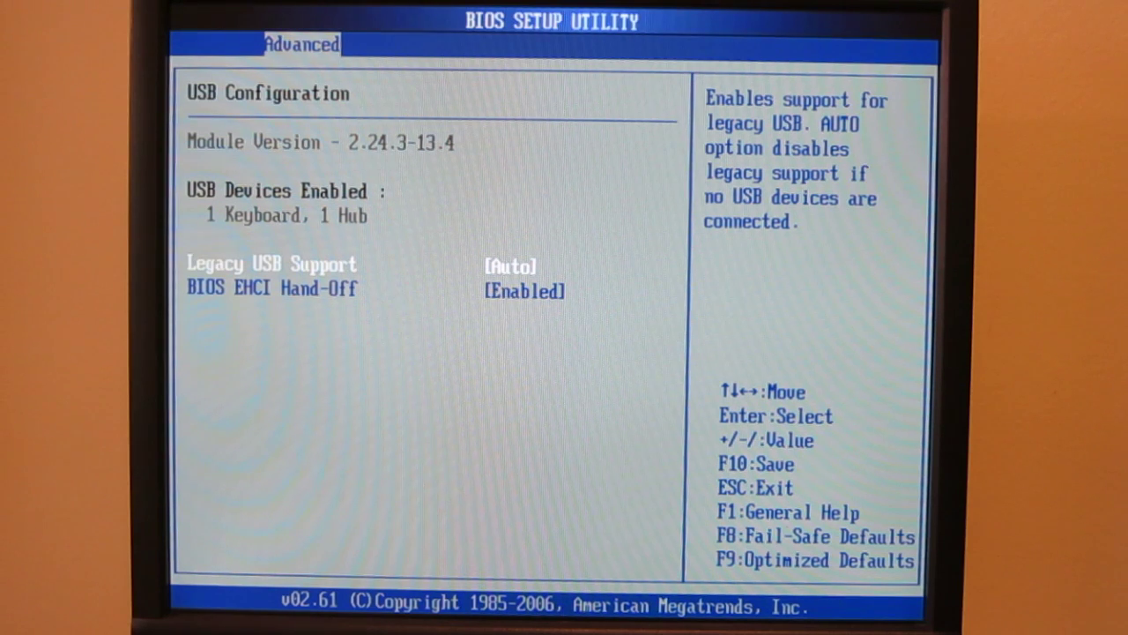
# Set Legacy USB Support to Enabled in the USB Configuration and return to the Advanced Settings.
pyautogui.press('Return')
pyautogui.press('Up')
pyautogui.press('Return')
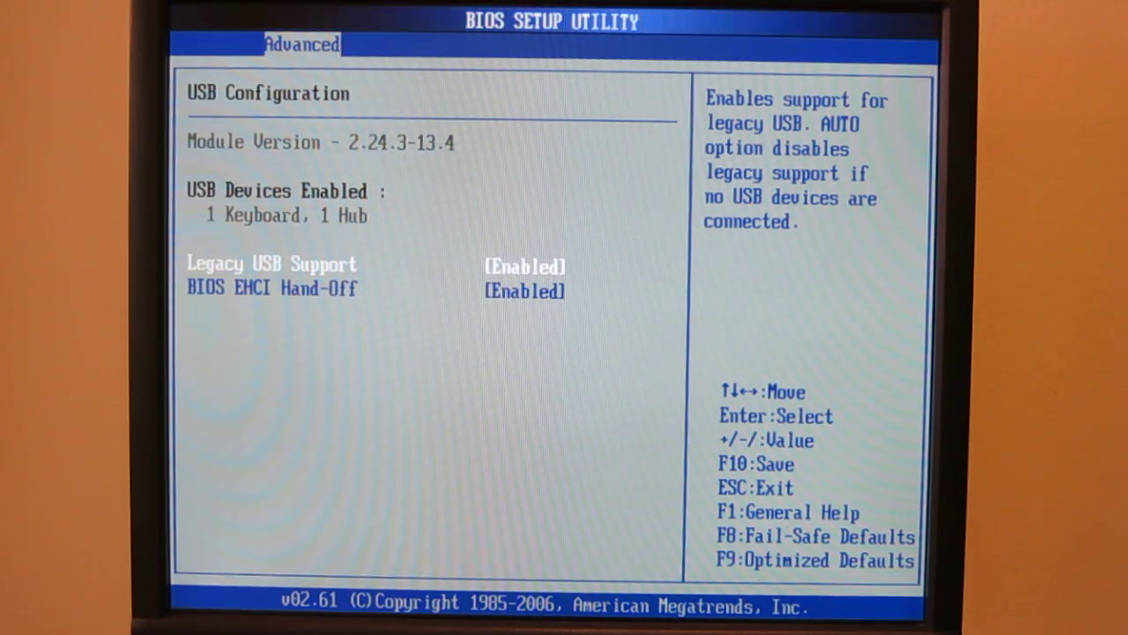
pyautogui.press('Escape')
pyautogui.press('Escape')
# Check the Configure SATA as setting in the IDE Configuration, then leave that page.
pyautogui.press('Down')
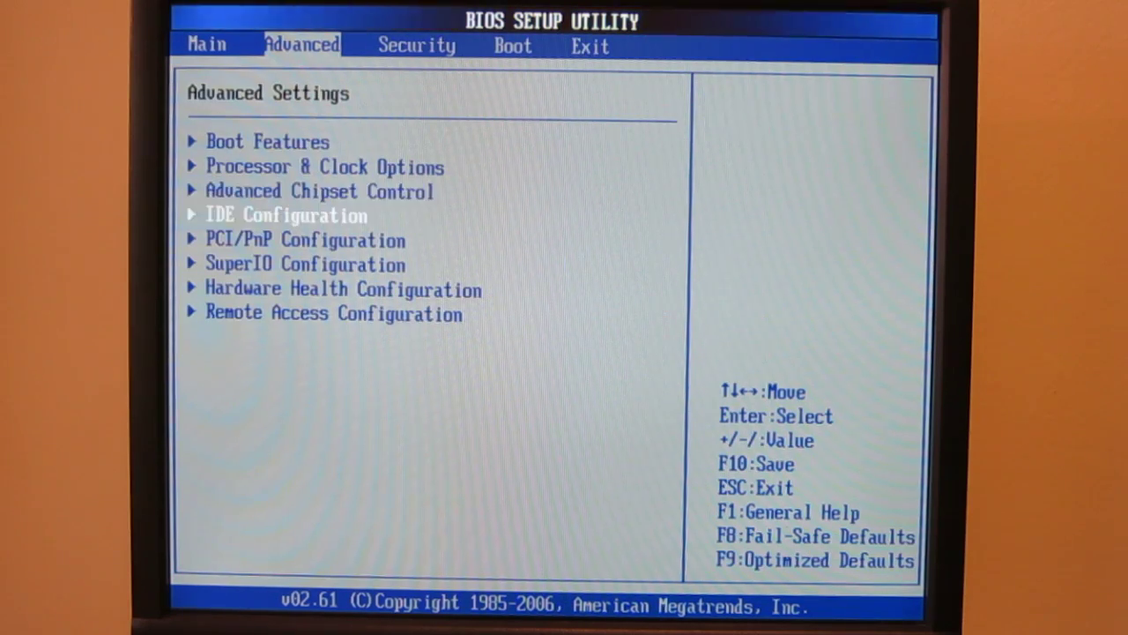
pyautogui.press('Return')
pyautogui.press('Down')
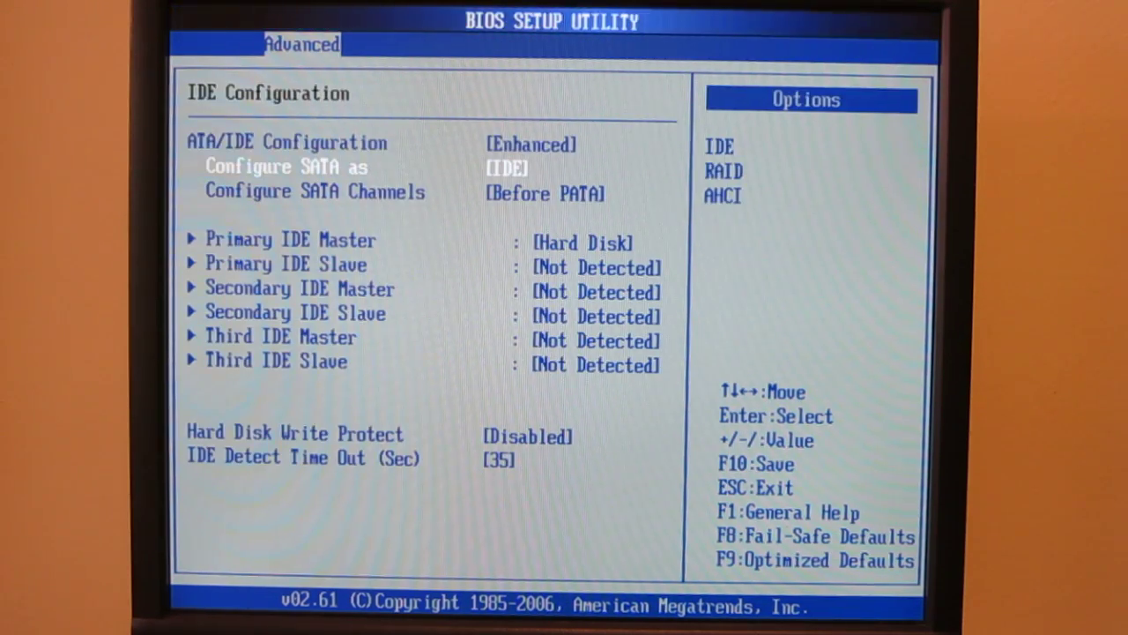
pyautogui.press('Escape')
# Look into the boot device priority settings and return to the Advanced Settings.
pyautogui.press('Down')
pyautogui.press('Down')
pyautogui.press('Down')
pyautogui.press('Right')
pyautogui.press('Right')
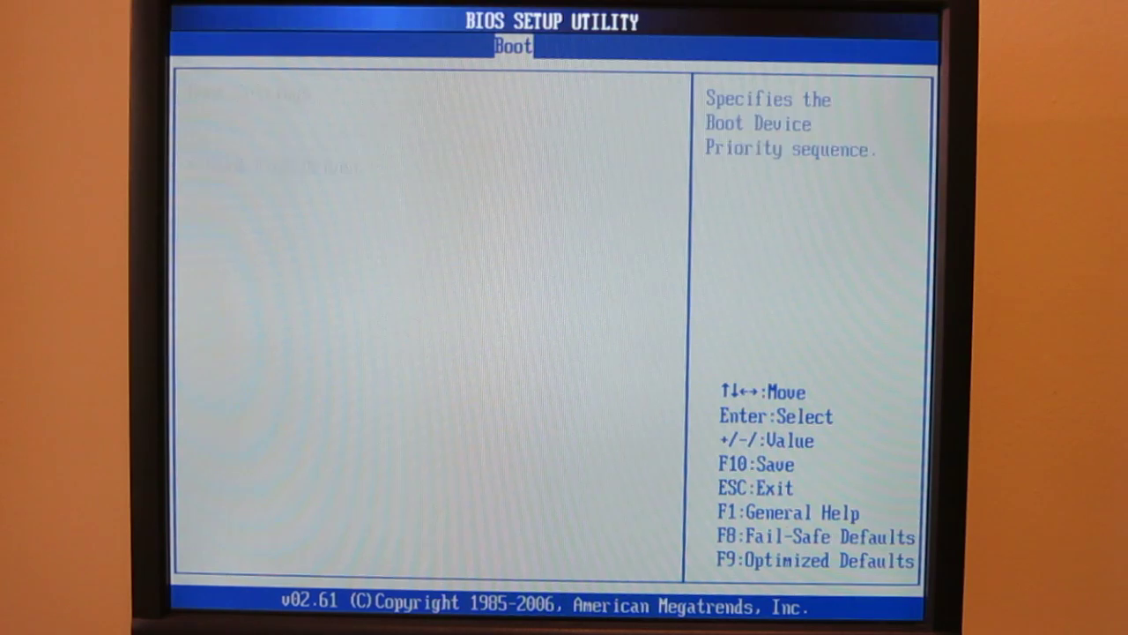
pyautogui.press('Return')
pyautogui.press('Escape')
pyautogui.press('Left')
pyautogui.press('Left')
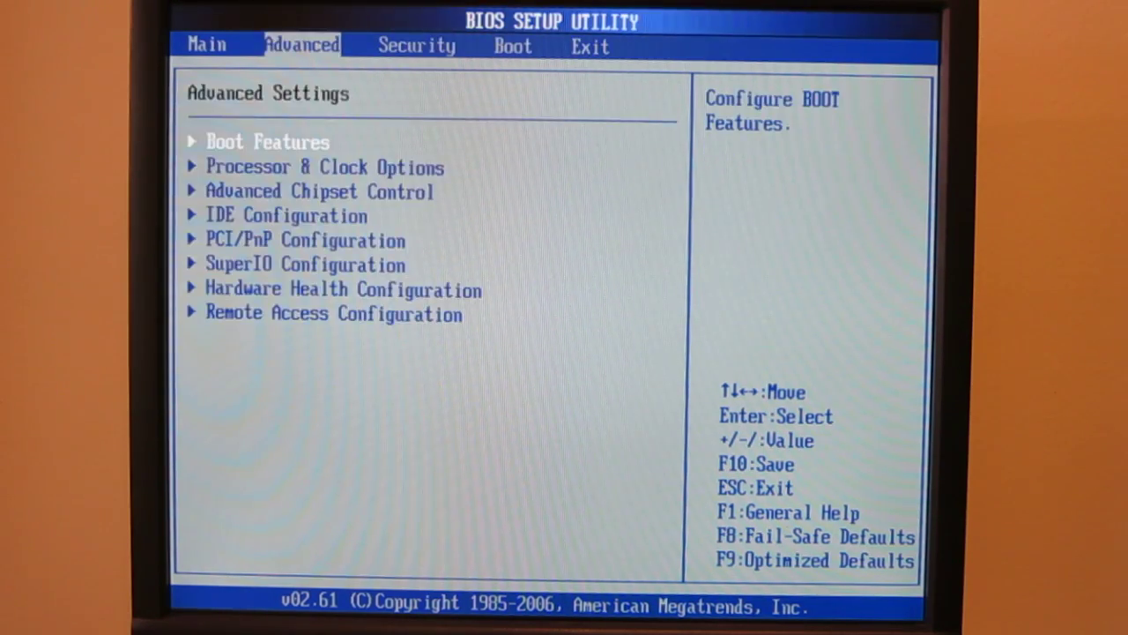
# Save the changes and exit the BIOS setup, confirming the exit.
pyautogui.press('Right')
pyautogui.press('Right')
pyautogui.press('Right')
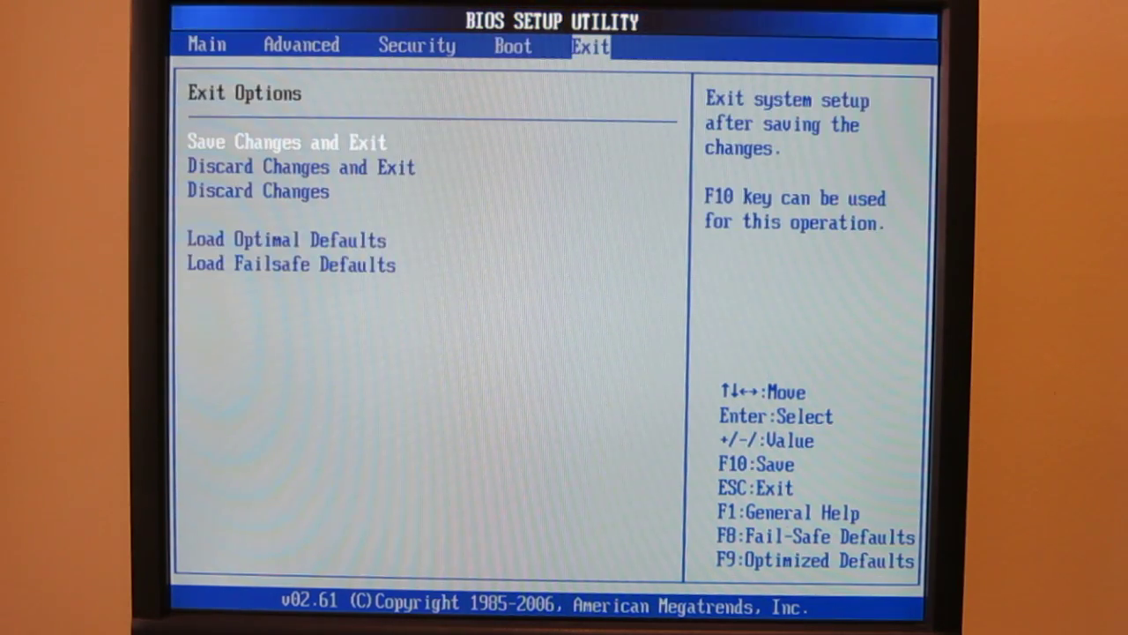
pyautogui.press('Return')
pyautogui.press('Return')
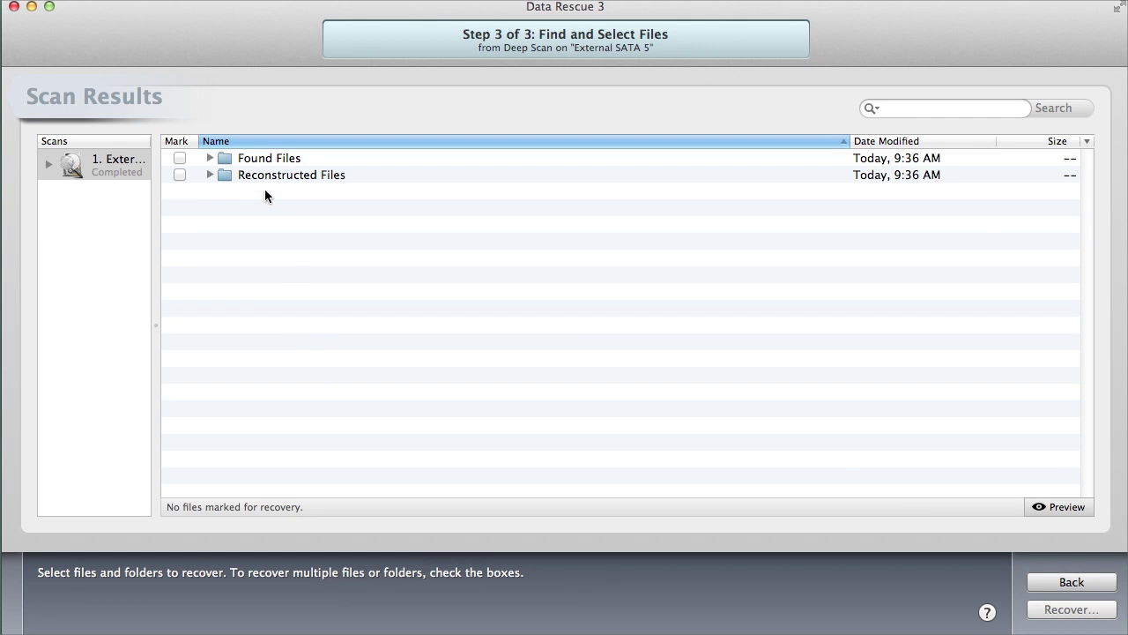
# In the Data Rescue 3 scan results, expand Found Files and Reconstructed Files and look through the ZIP archives.
pyautogui.click(211, 174)
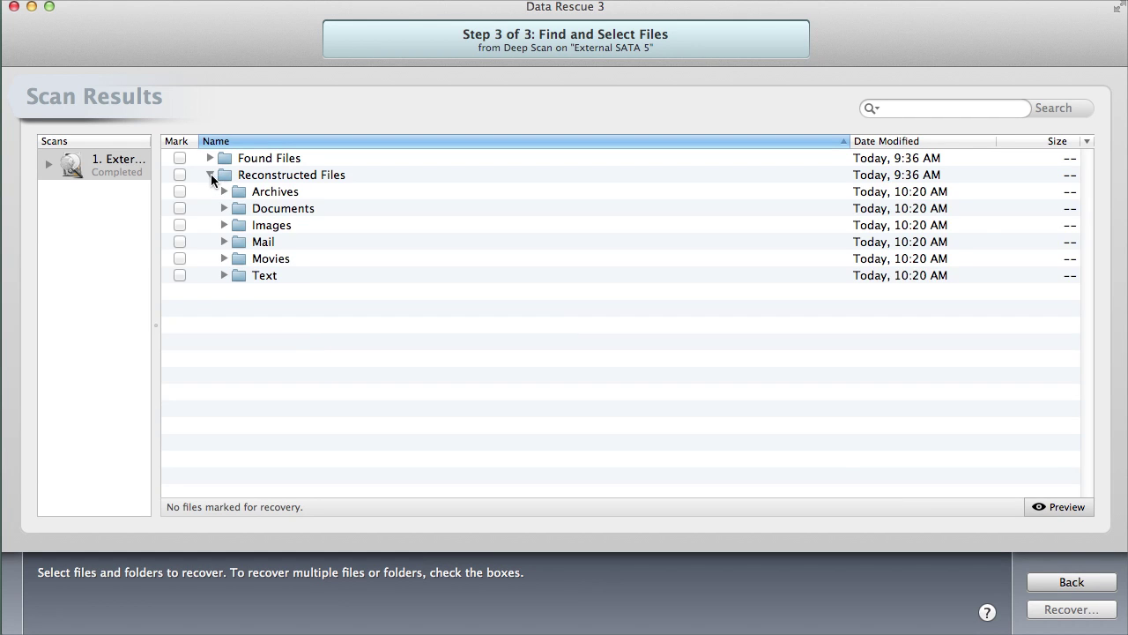
pyautogui.click(203, 158)
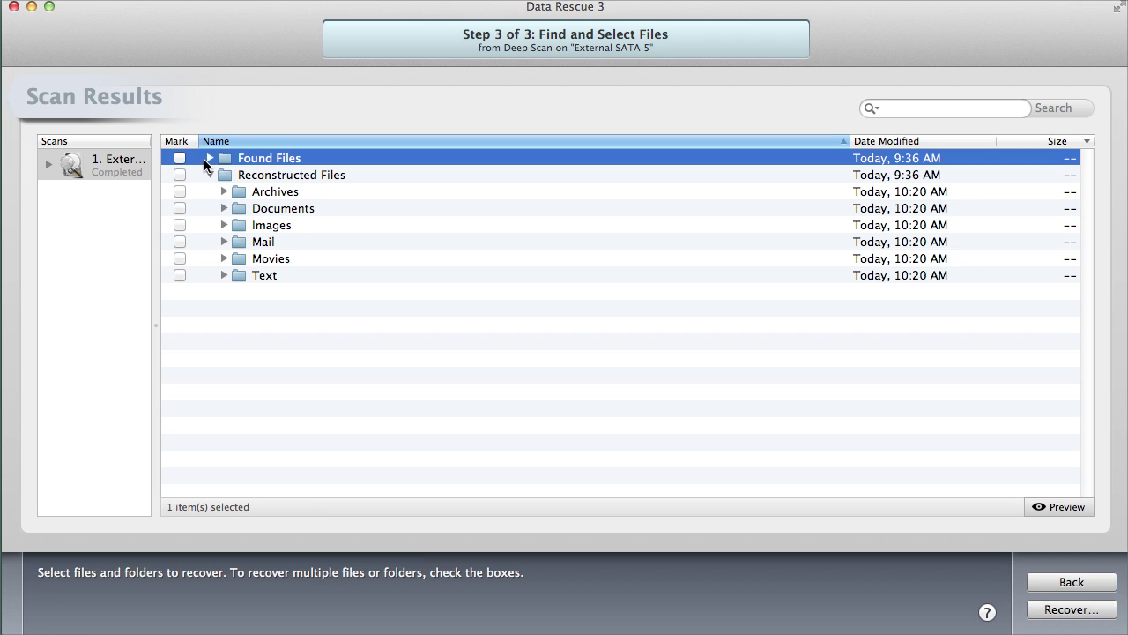
pyautogui.click(212, 158)
pyautogui.click(225, 191)
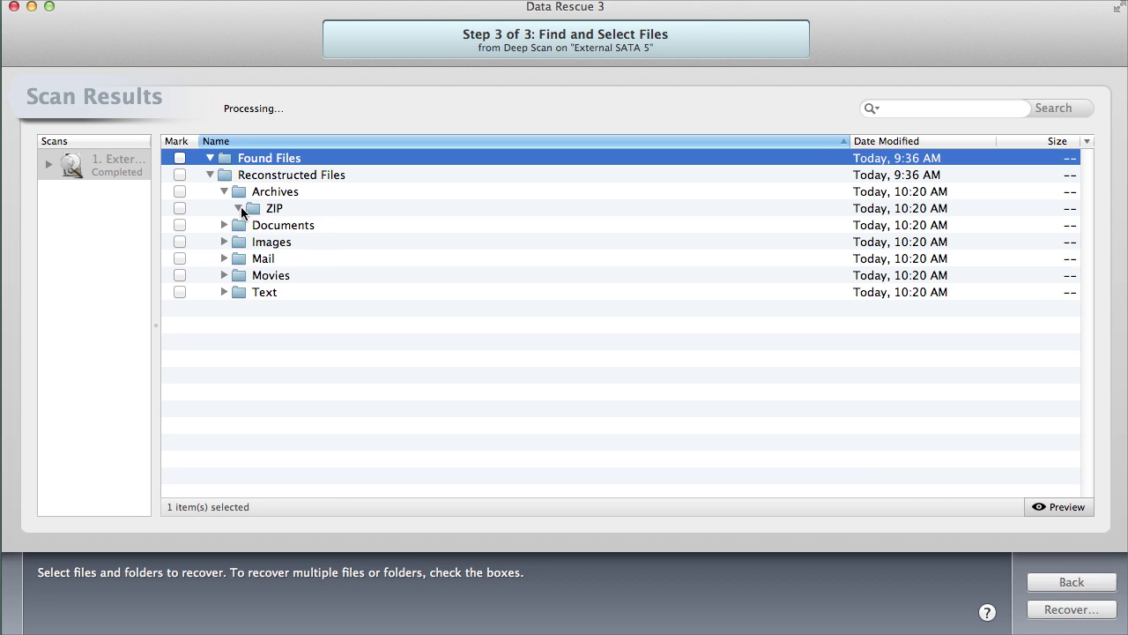
pyautogui.click(240, 207)
pyautogui.scroll(-5, 317, 333)
pyautogui.scroll(-20, 317, 333)
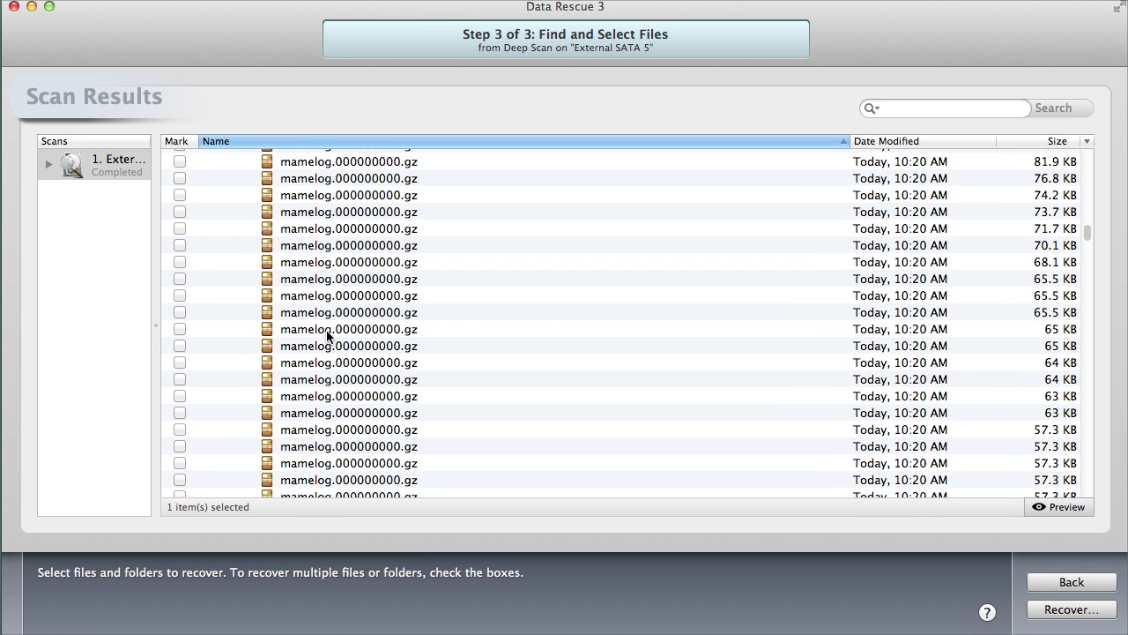
pyautogui.moveTo(1088, 237); pyautogui.dragTo(1075, 489)
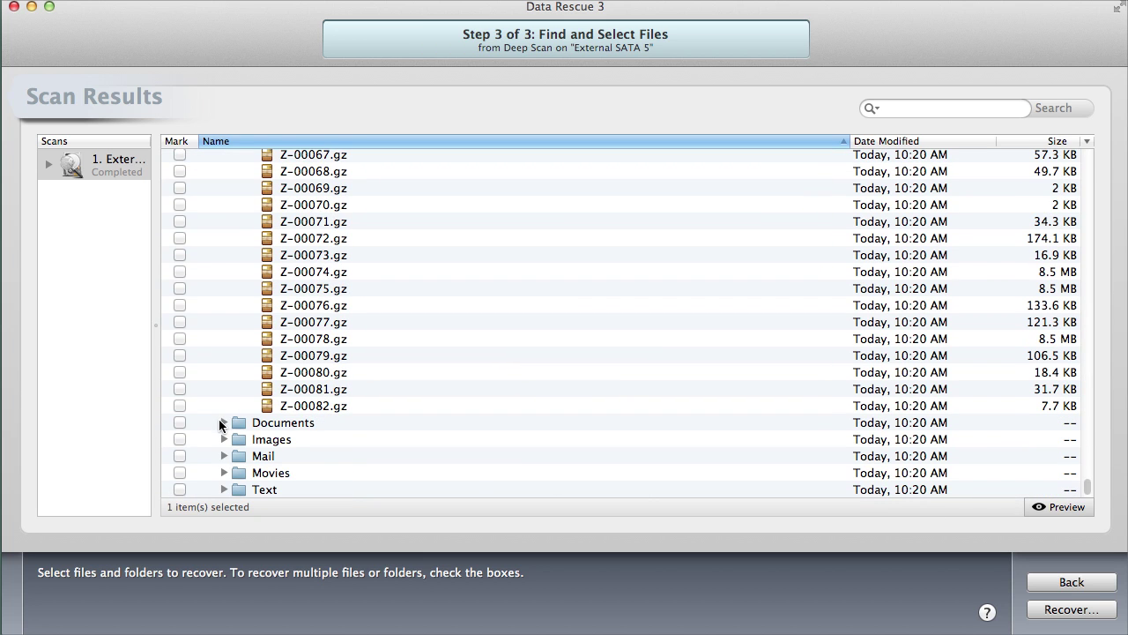
# Expand the Office folder under Documents, preview D00002.ole, close the preview and select D00001.ole.
pyautogui.click(224, 423)
pyautogui.click(246, 439)
pyautogui.click(239, 439)
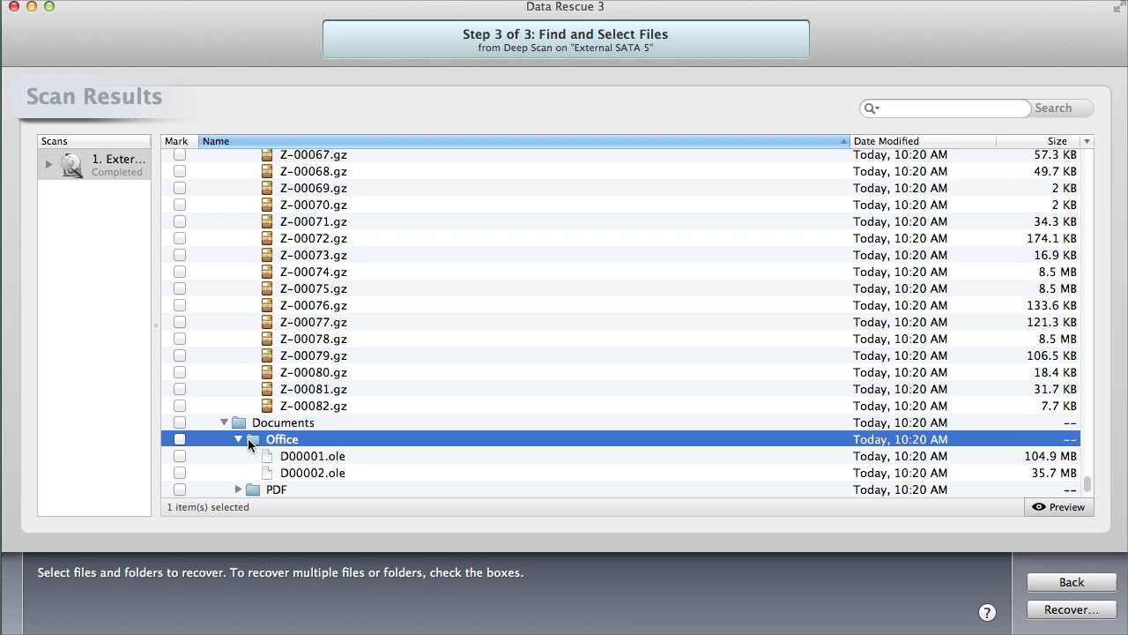
pyautogui.scroll(-2, 274, 428)
pyautogui.click(319, 406)
pyautogui.press('space')
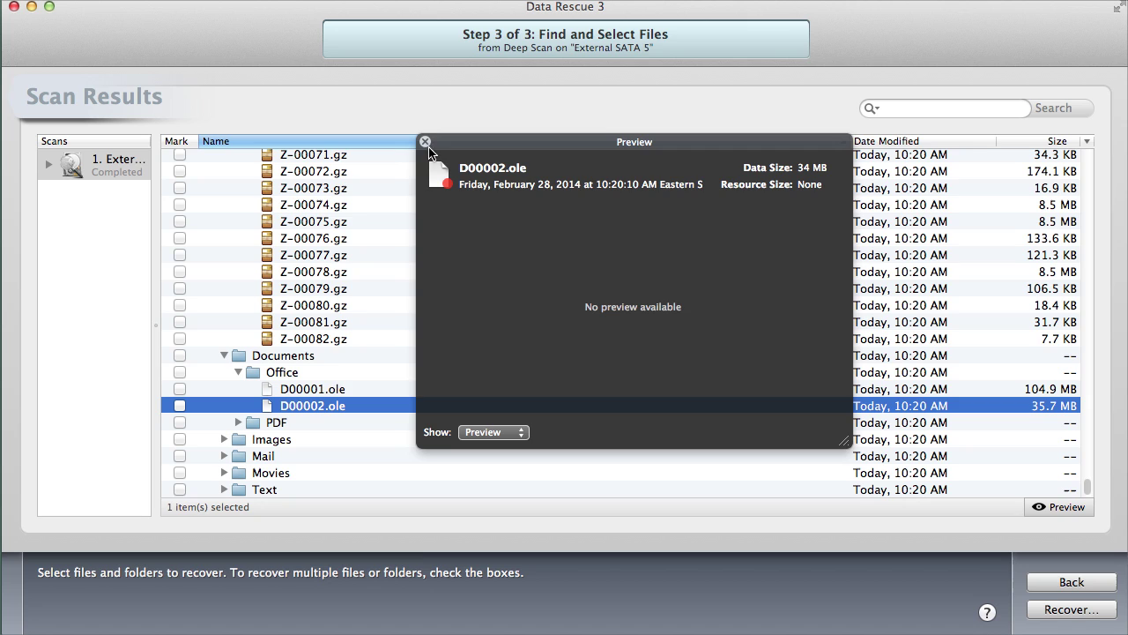
pyautogui.click(424, 141)
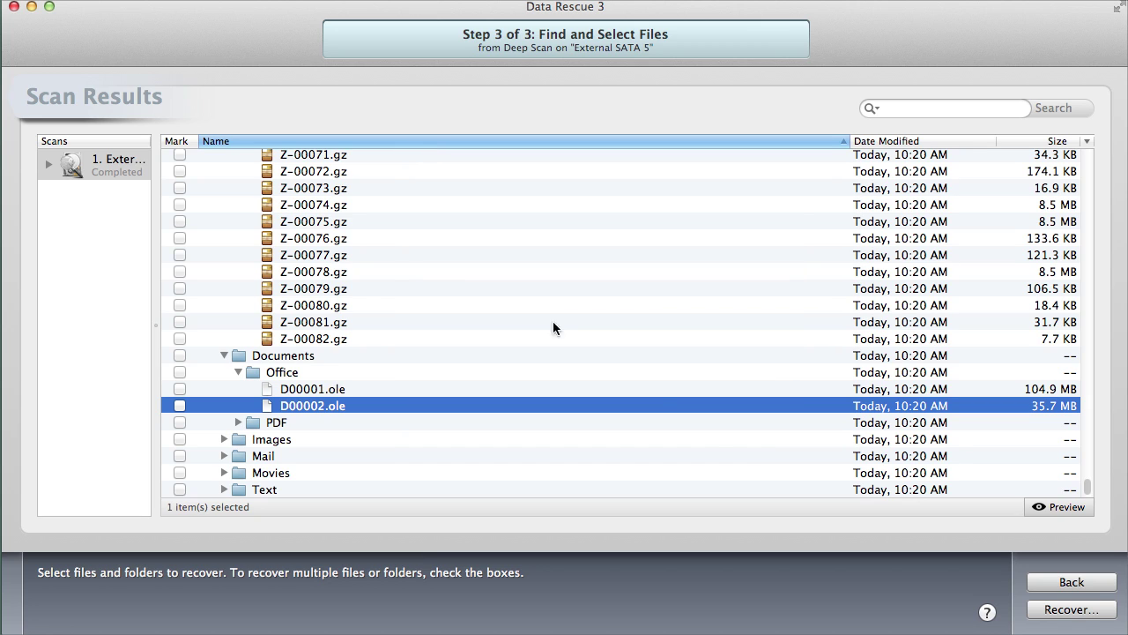
pyautogui.click(1024, 388)
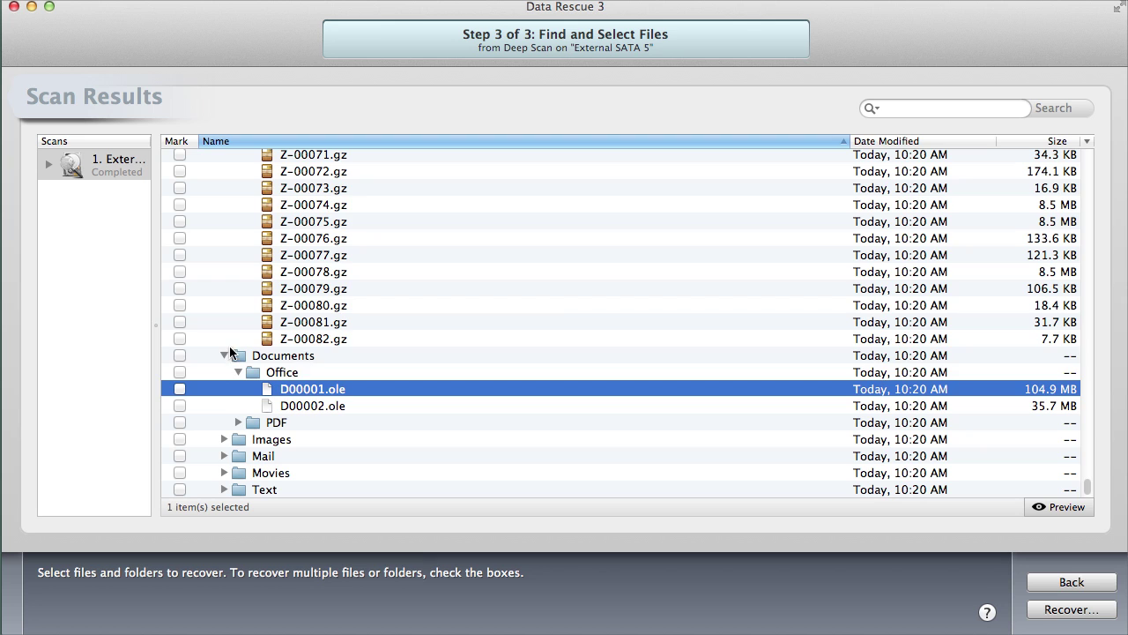
# Expand the PDF folder under Documents and preview PDF-00002.PDF.
pyautogui.moveTo(230, 354); pyautogui.dragTo(223, 370)
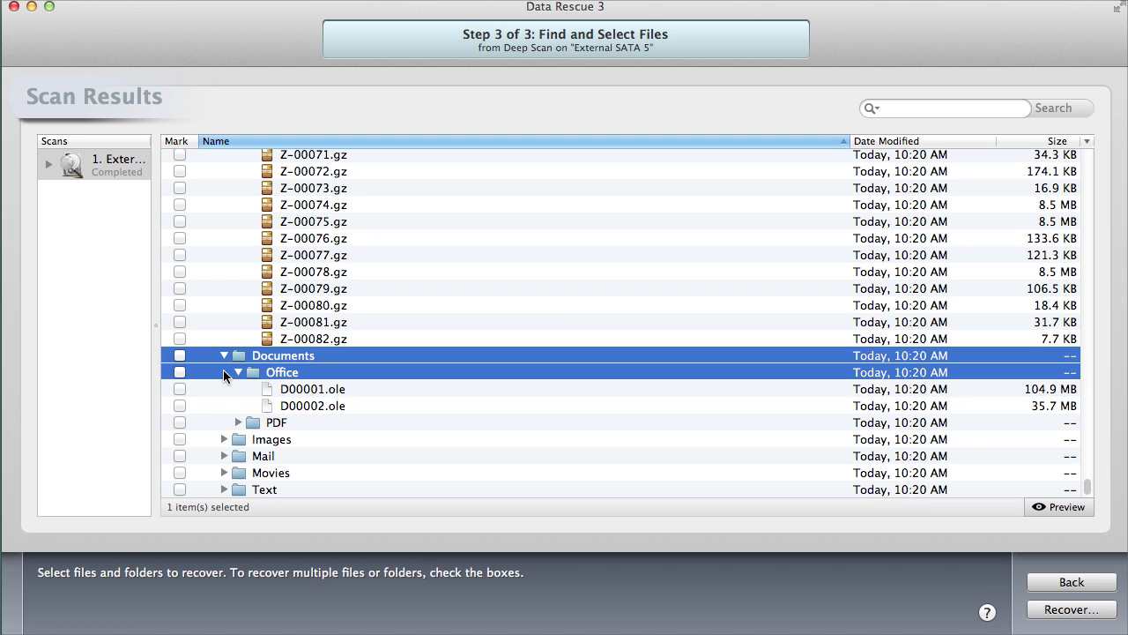
pyautogui.click(241, 424)
pyautogui.scroll(-2, 326, 414)
pyautogui.click(343, 394)
pyautogui.press('space')
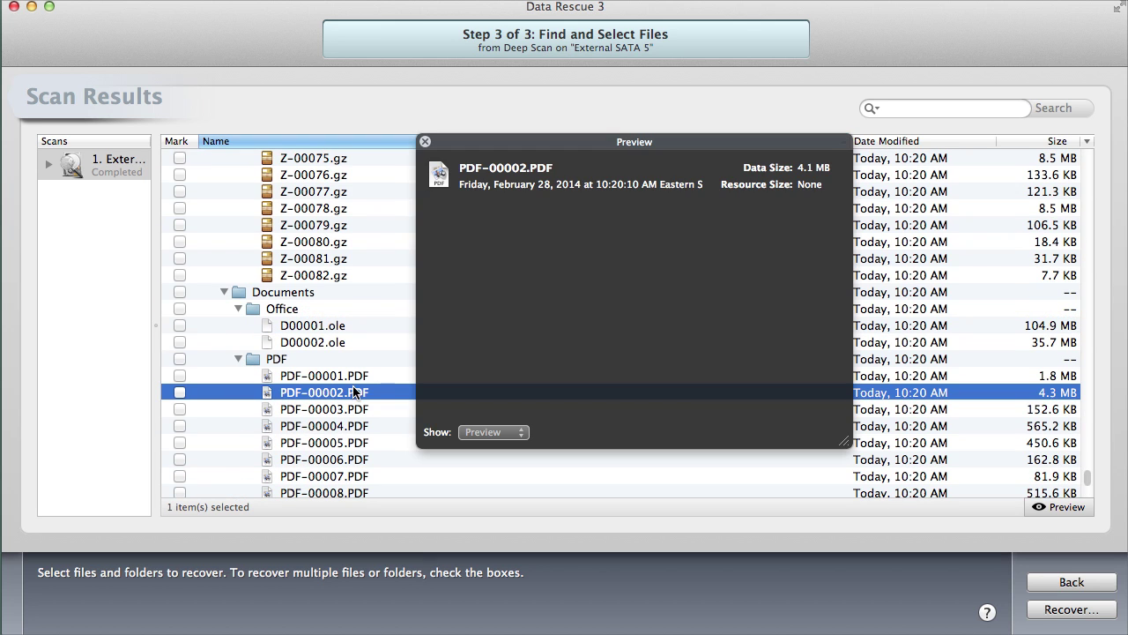
pyautogui.scroll(-3, 669, 327)
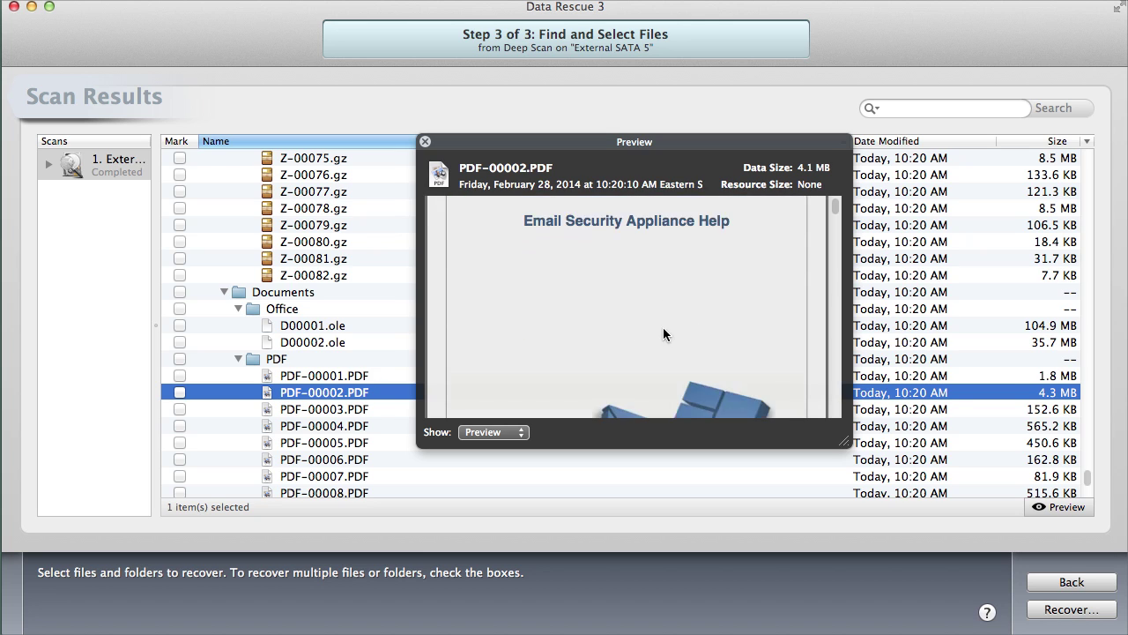
# Step through the previews of the first recovered PDFs, ending at PDF-00006.PDF.
pyautogui.press('Up')
pyautogui.press('Up')
pyautogui.press('Down')
pyautogui.press('Down')
pyautogui.press('Down')
pyautogui.press('Down')
pyautogui.press('Down')
pyautogui.press('Up')
pyautogui.press('Down')
pyautogui.press('Down')
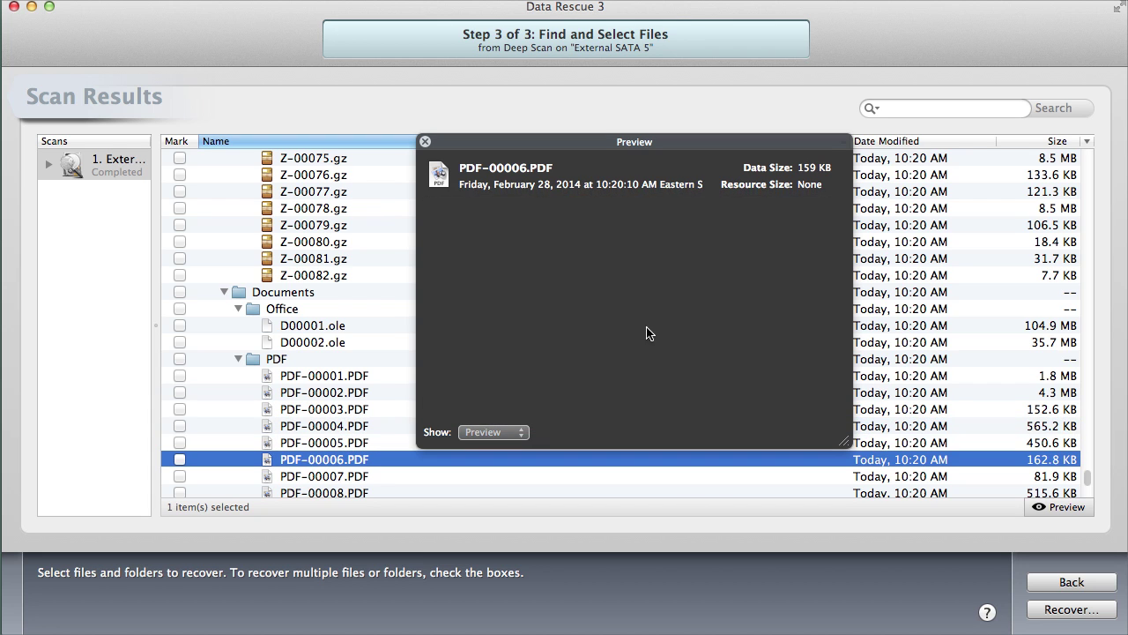
# Preview the last recovered PDFs from PDF-00017.PDF through PDF-00020.PDF.
pyautogui.scroll(-5, 300, 371)
pyautogui.click(300, 371)
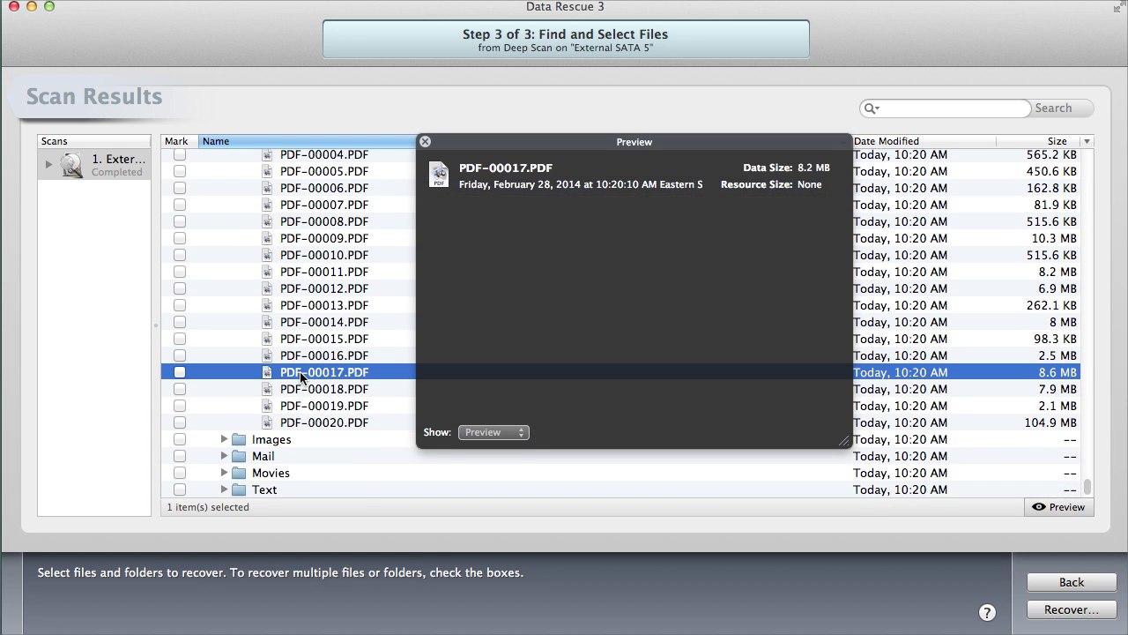
pyautogui.press('Down')
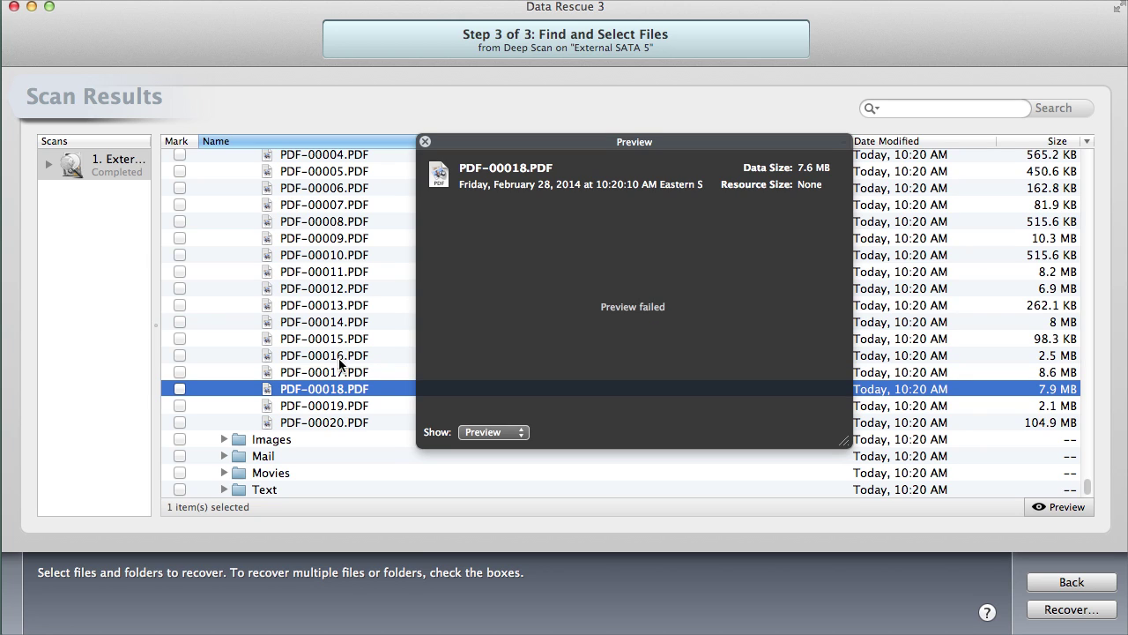
pyautogui.press('Down')
pyautogui.press('Down')
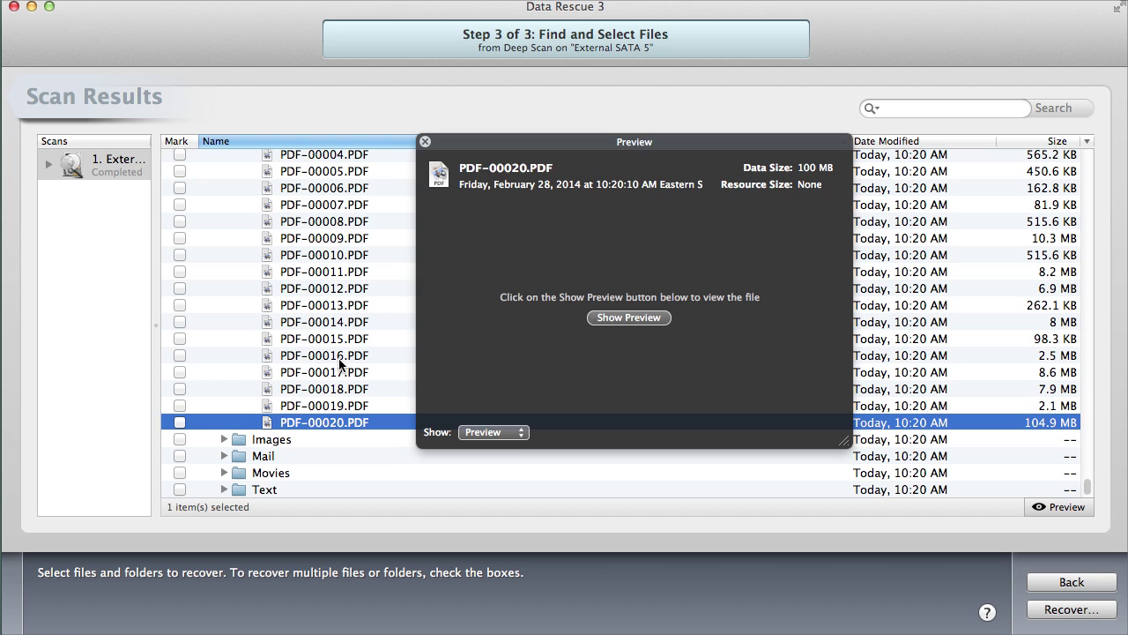
# Expand the GIF folder under Images and step through the previews of its first files.
pyautogui.press('Down')
pyautogui.press('Right')
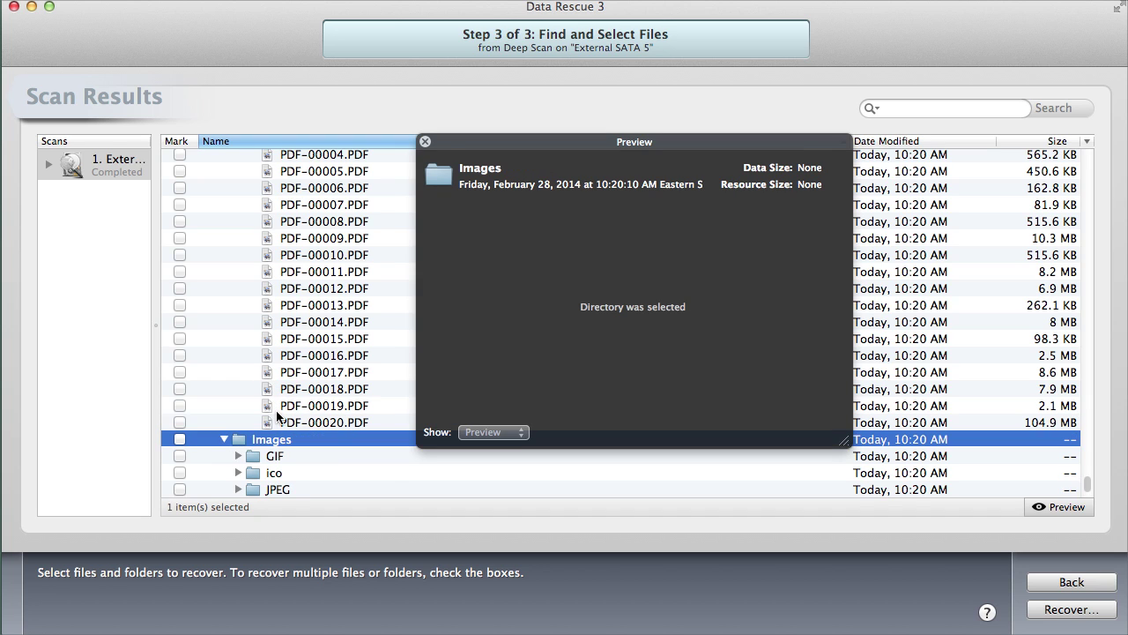
pyautogui.press('Down')
pyautogui.press('Right')
pyautogui.press('Down')
pyautogui.press('Down')
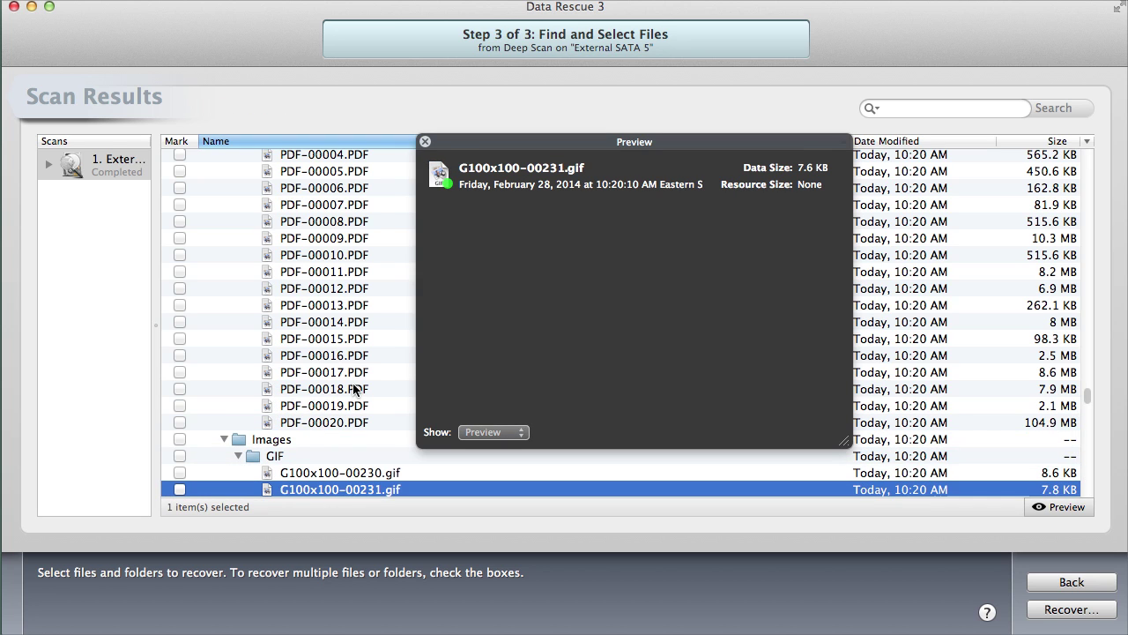
pyautogui.press('Down')
pyautogui.press('Down')
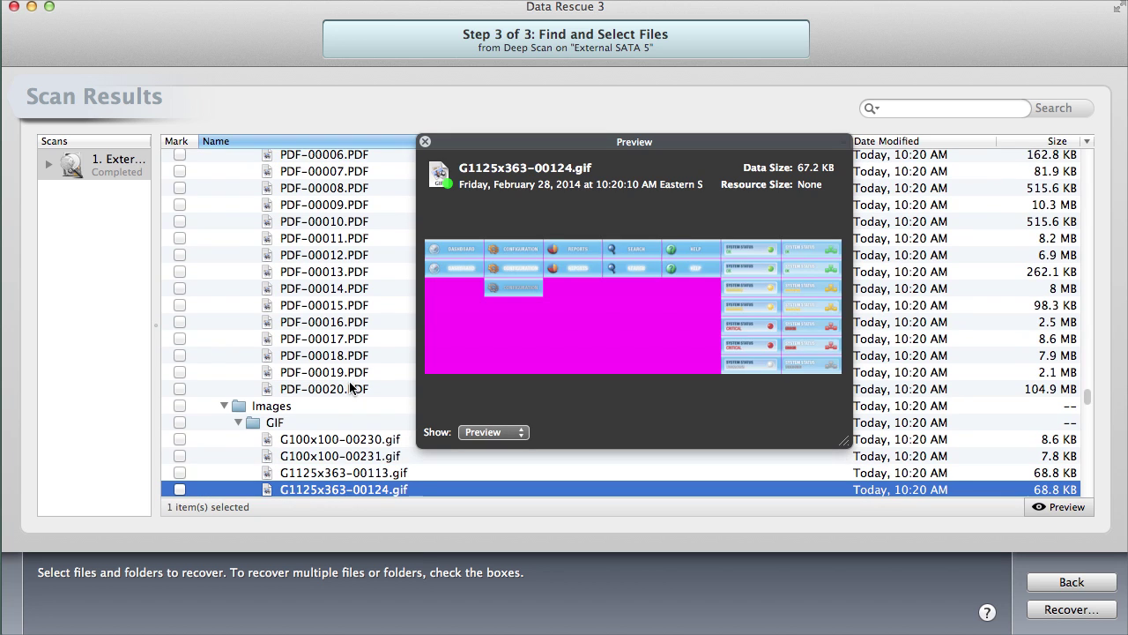
pyautogui.press('Down')
# Preview a sample of further GIFs: G180x504-00003.gif, G254x263-00093.gif, G355x243-00068.gif and G358x124-00157.gif.
pyautogui.scroll(-5, 335, 394)
pyautogui.click(333, 397)
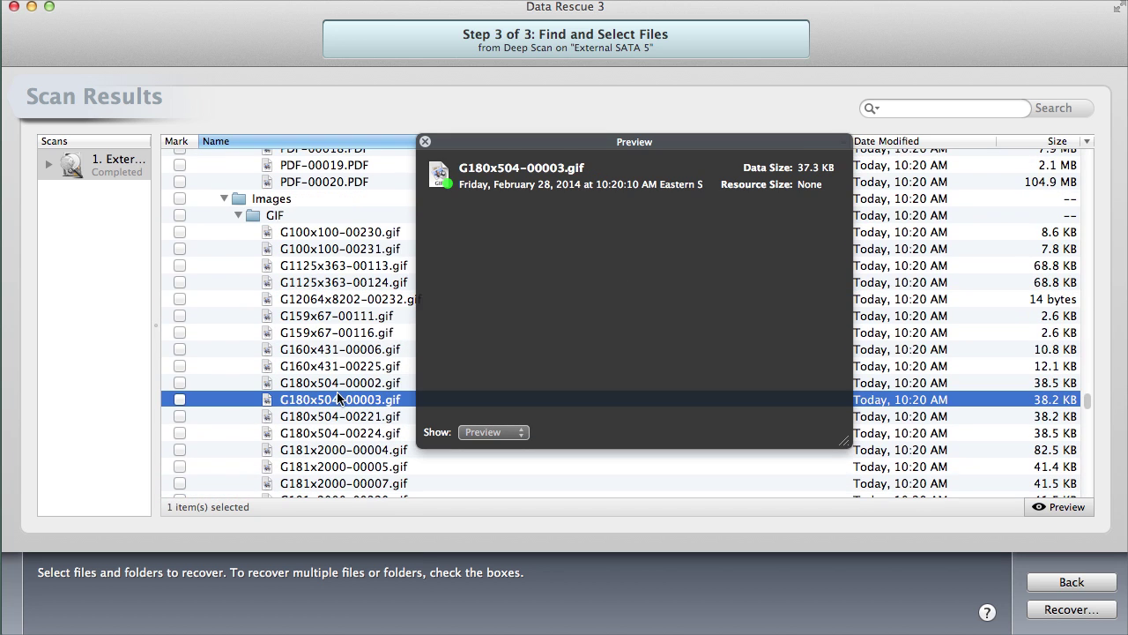
pyautogui.scroll(-9, 327, 403)
pyautogui.click(328, 404)
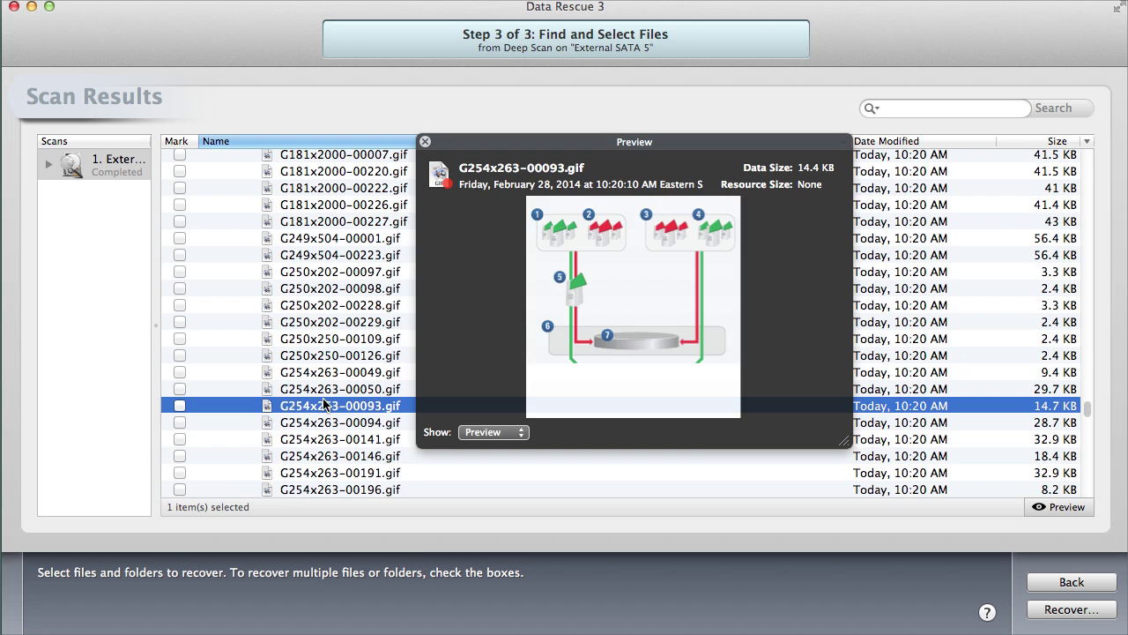
pyautogui.scroll(-8, 335, 405)
pyautogui.click(327, 407)
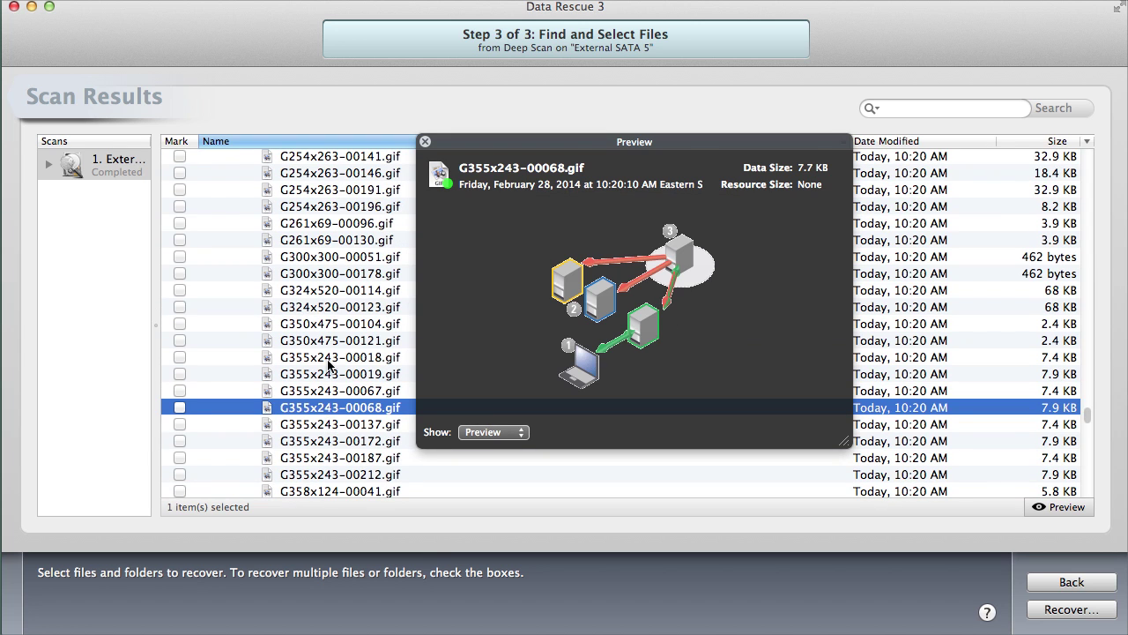
pyautogui.scroll(-8, 319, 353)
pyautogui.click(318, 391)
# Sample GIFs further down the list, including G460x210-00185.gif, and select G78x75-00112.gif together with G78x75-00118.gif.
pyautogui.scroll(-9, 317, 391)
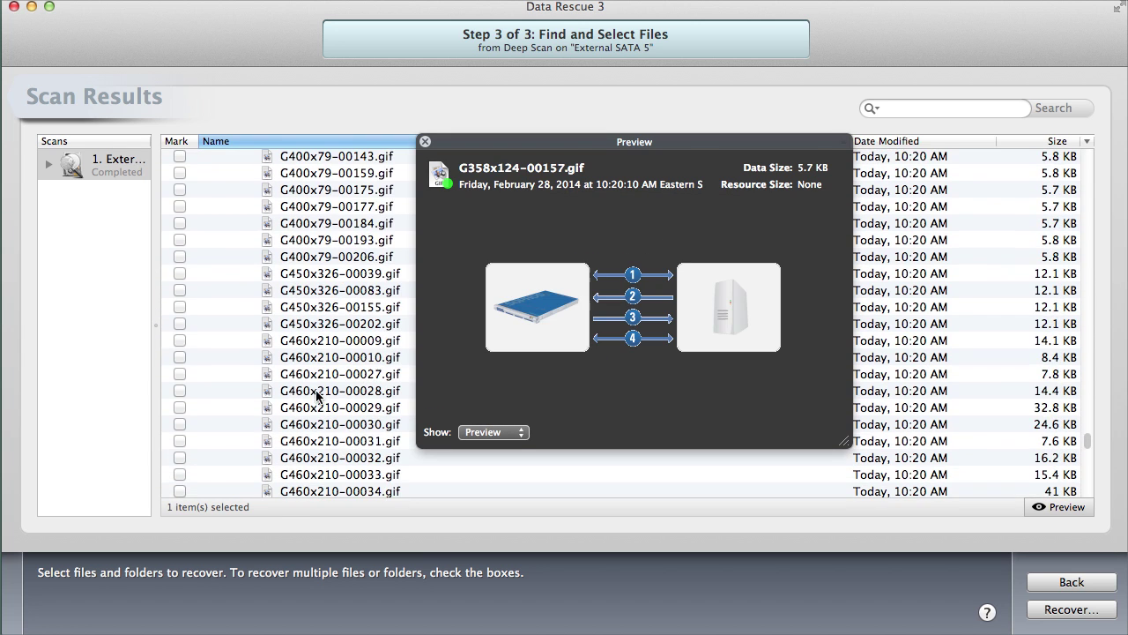
pyautogui.scroll(-3, 317, 390)
pyautogui.click(318, 390)
pyautogui.scroll(-8, 317, 391)
pyautogui.click(319, 390)
pyautogui.scroll(-10, 321, 401)
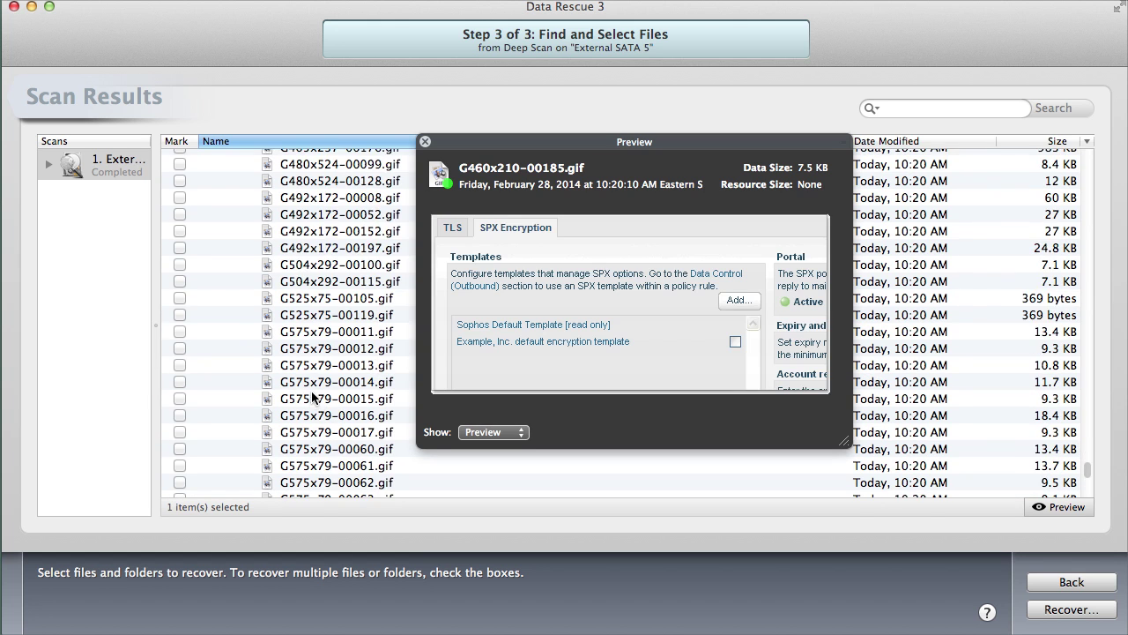
pyautogui.click(319, 398)
pyautogui.keyDown('shift'); pyautogui.click(320, 411); pyautogui.keyUp('shift')
pyautogui.scroll(-4, 321, 401)
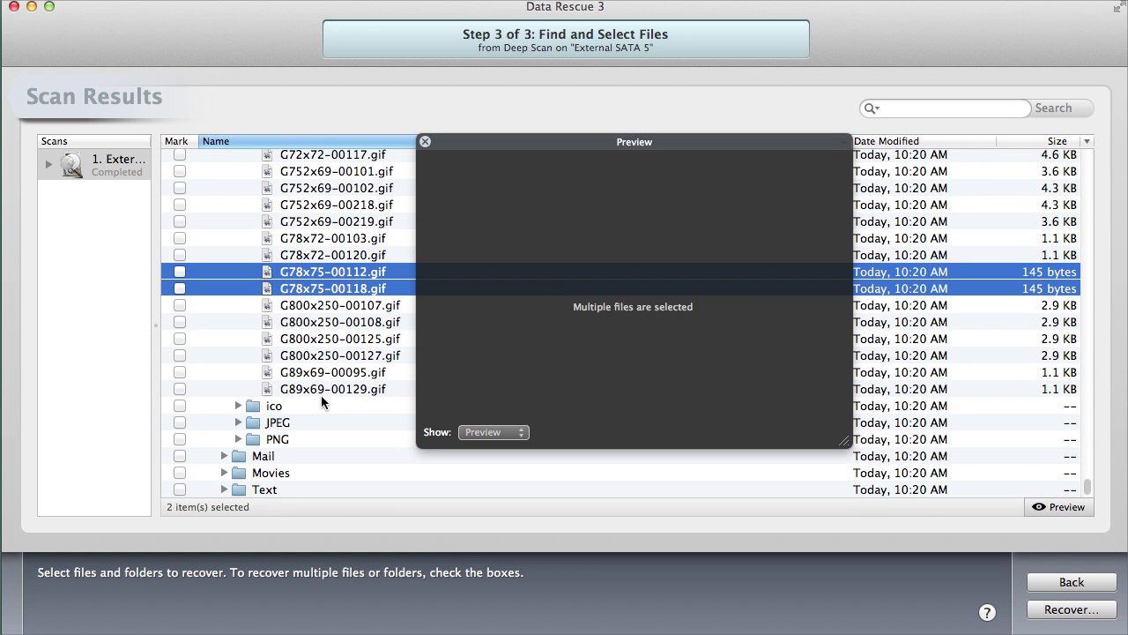
# Expand the JPEG folder and preview some recovered photos, including J1224x1584-00026.jpg, J1224x1584-00144.jpg and J3300x2550-00145.jpg.
pyautogui.click(238, 422)
pyautogui.click(281, 440)
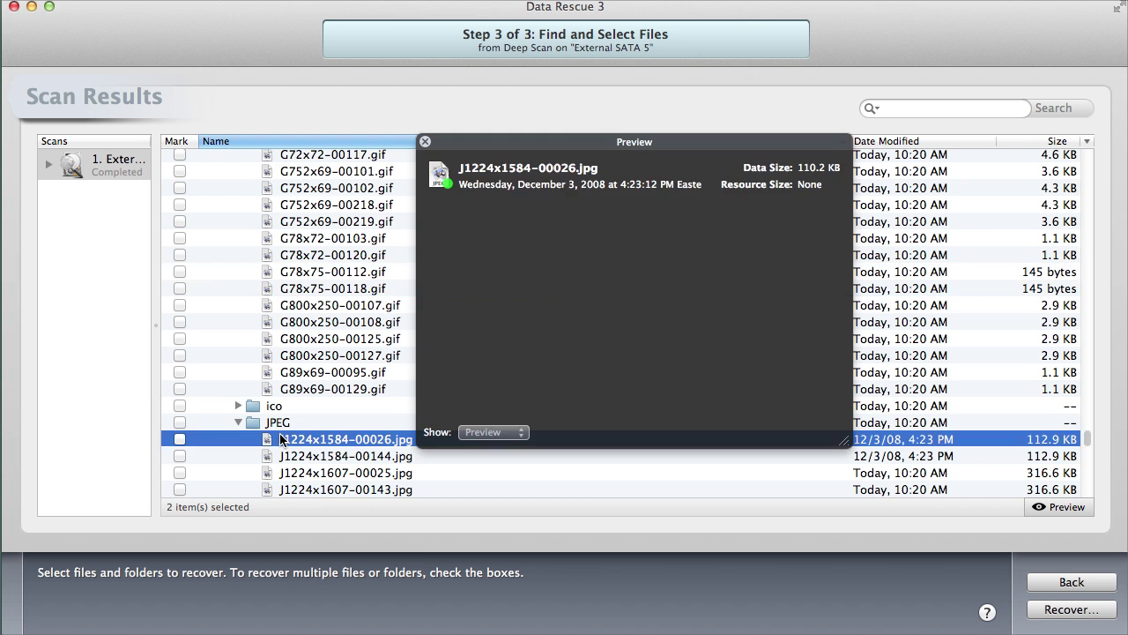
pyautogui.click(327, 457)
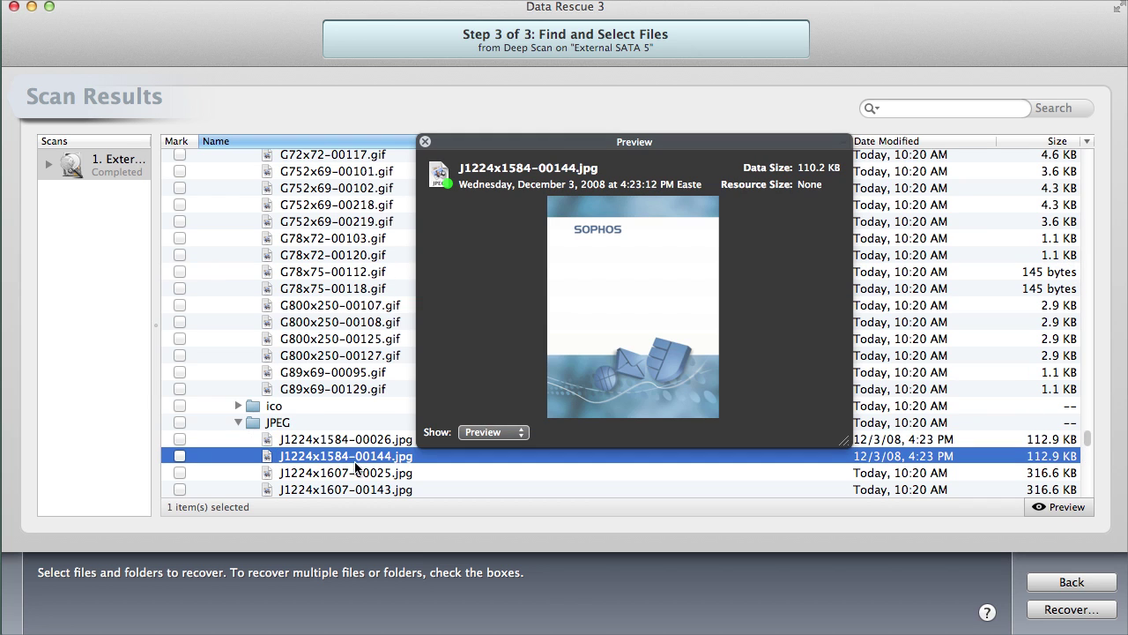
pyautogui.scroll(-10, 357, 465)
pyautogui.click(315, 359)
pyautogui.click(335, 274)
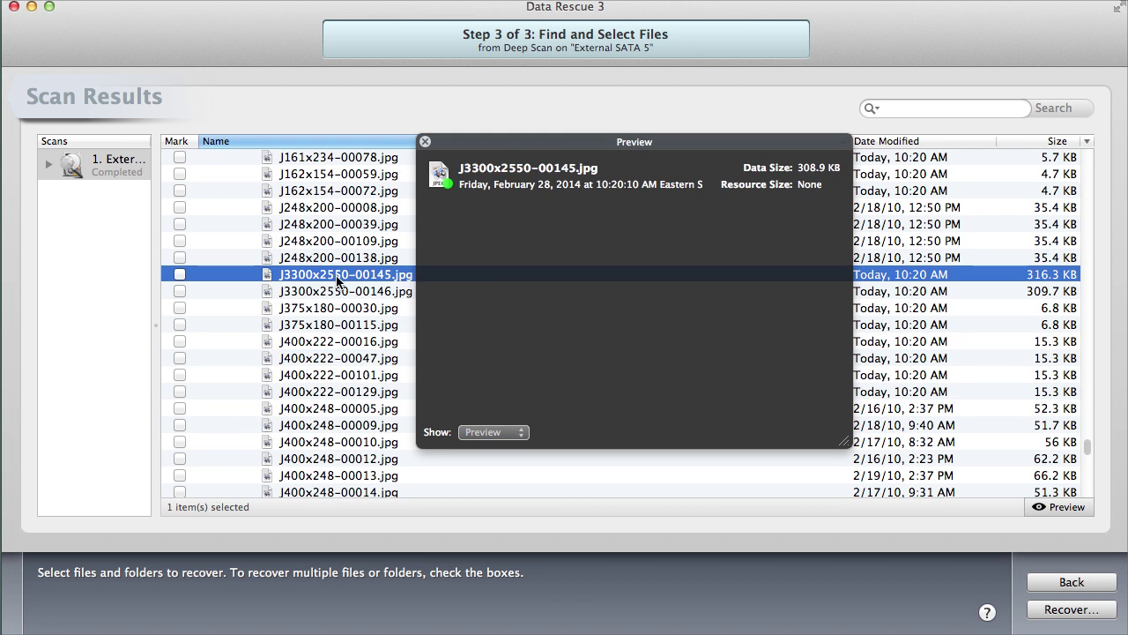
# Preview the invoice scans J3300x2550-00145.jpg and J3300x2550-00146.jpg and mark both for recovery.
pyautogui.click(306, 459)
pyautogui.click(318, 294)
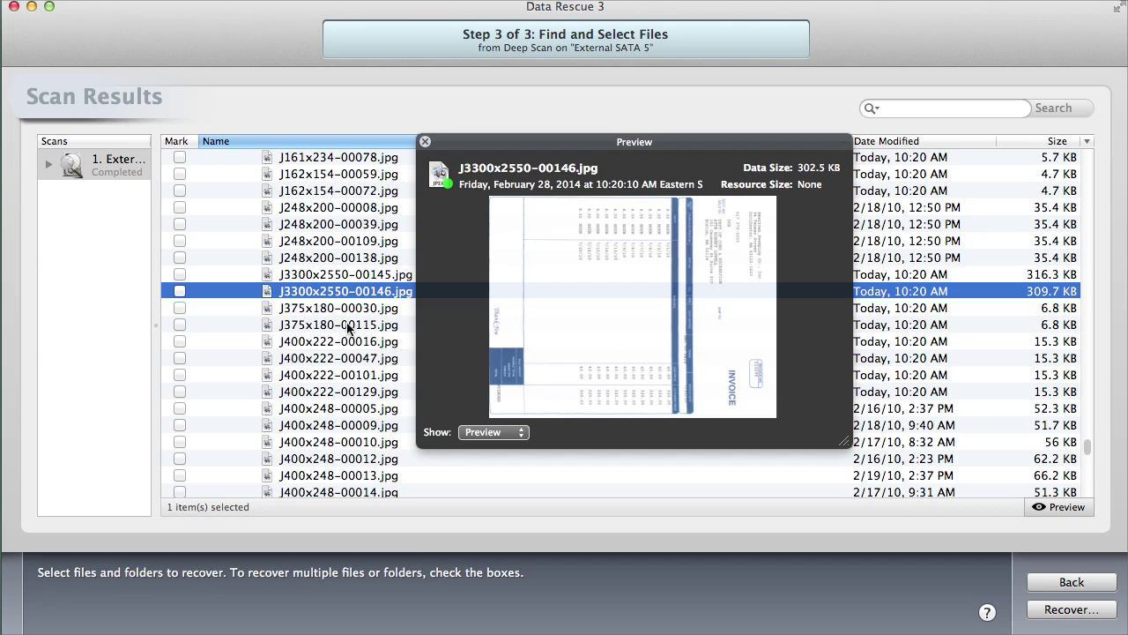
pyautogui.click(348, 276)
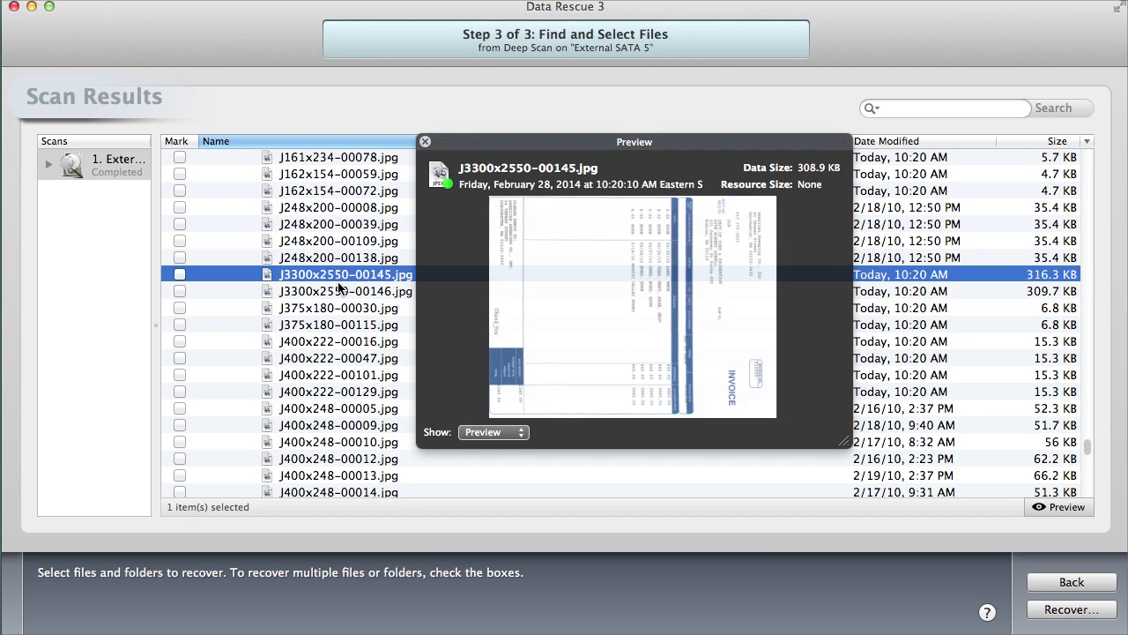
pyautogui.click(179, 274)
pyautogui.click(180, 290)
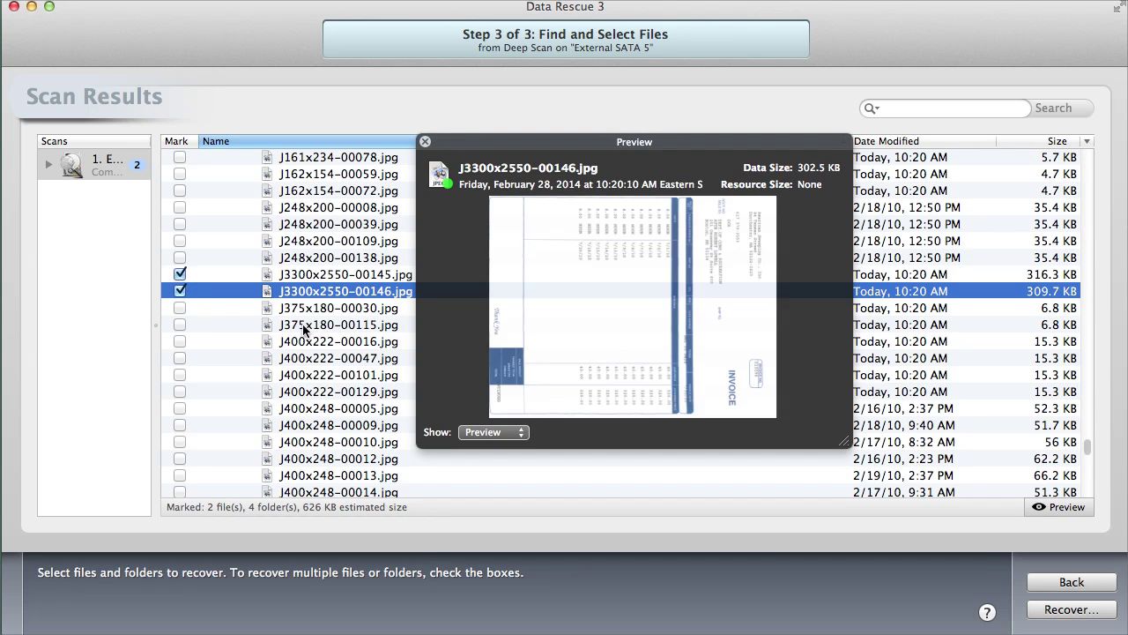
# Step through the previews of the J400x248 JPEGs from J400x248-00005.jpg to J400x248-00015.jpg.
pyautogui.scroll(-3, 326, 344)
pyautogui.click(335, 352)
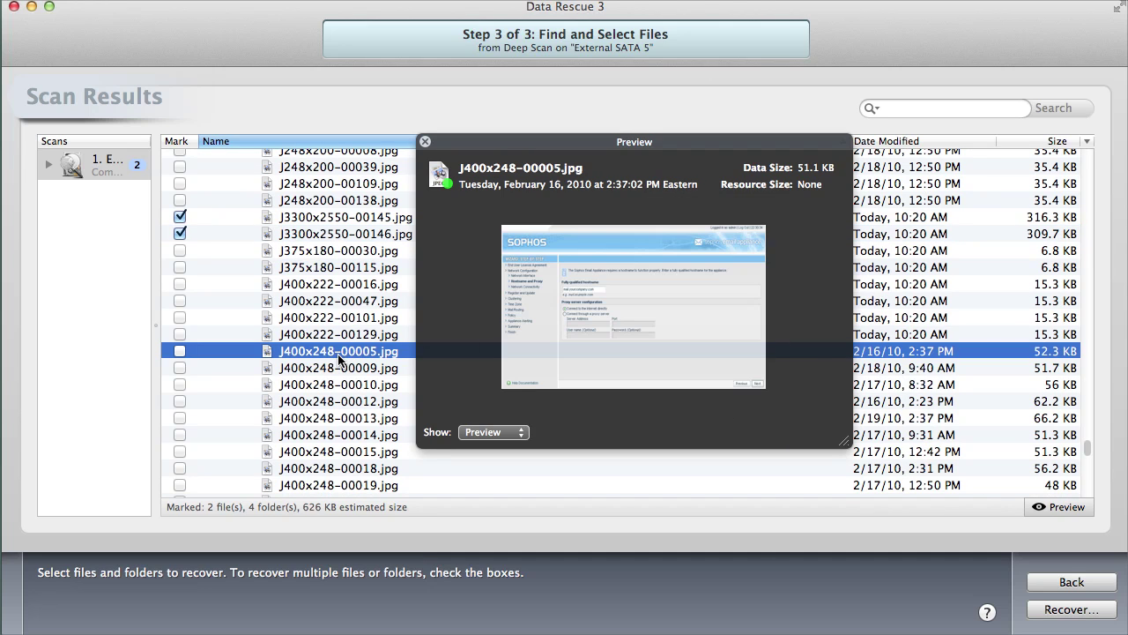
pyautogui.click(348, 384)
pyautogui.press('Down')
pyautogui.press('Down')
pyautogui.press('Down')
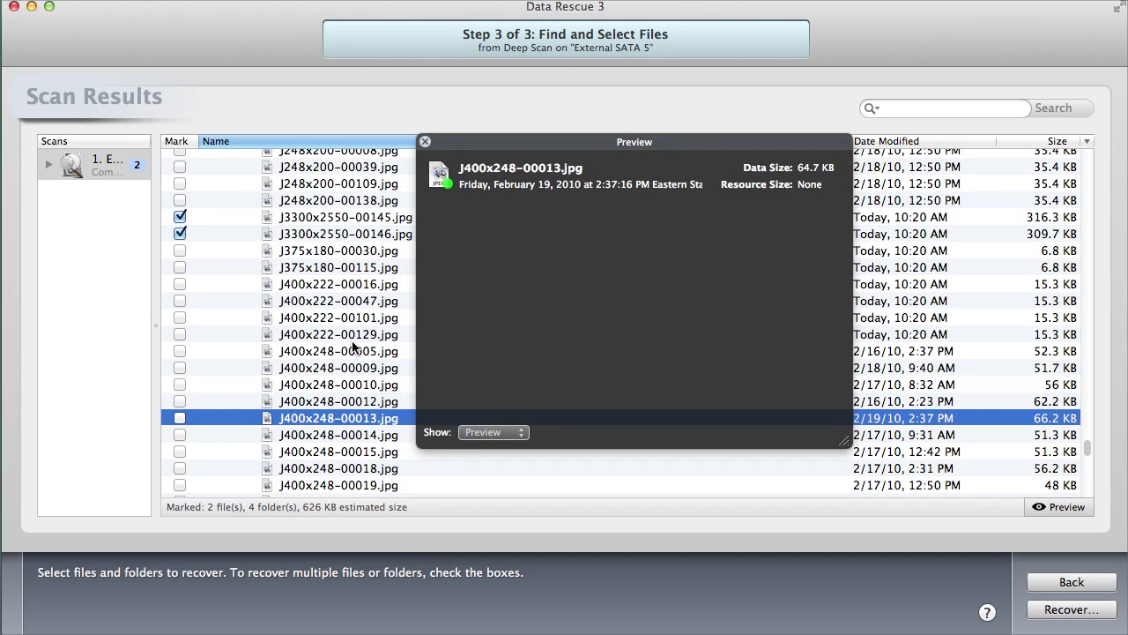
pyautogui.press('Down')
pyautogui.press('Down')
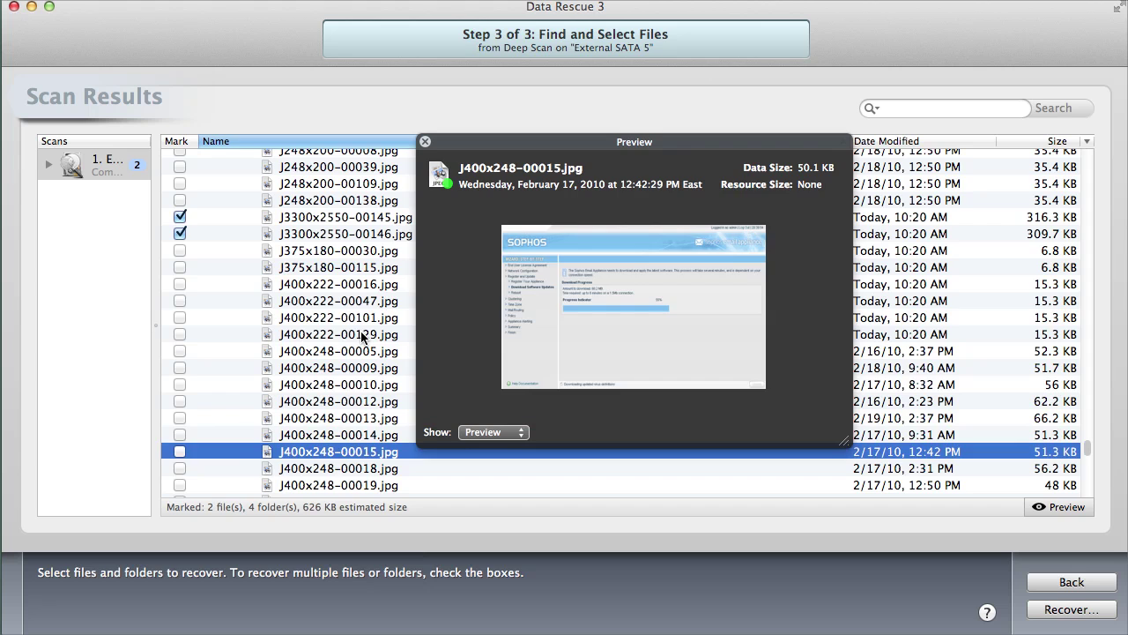
# Sample further J400x248 JPEGs, including J400x248-00046.jpg, J400x248-00123.jpg and J400x248-00118.jpg.
pyautogui.scroll(-5, 352, 343)
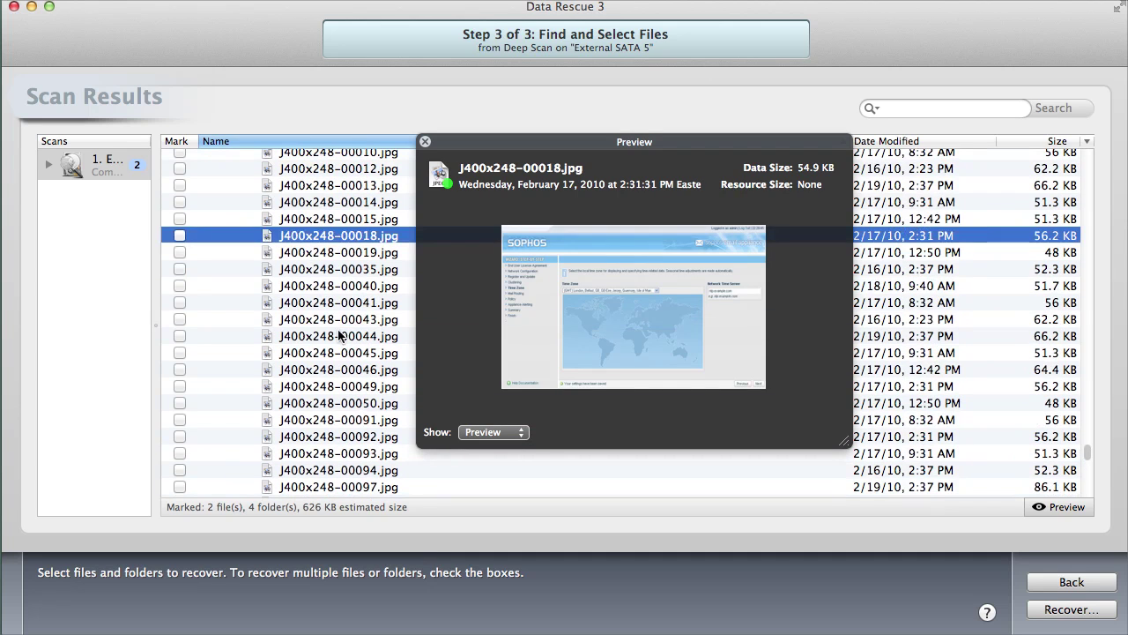
pyautogui.click(338, 322)
pyautogui.click(331, 370)
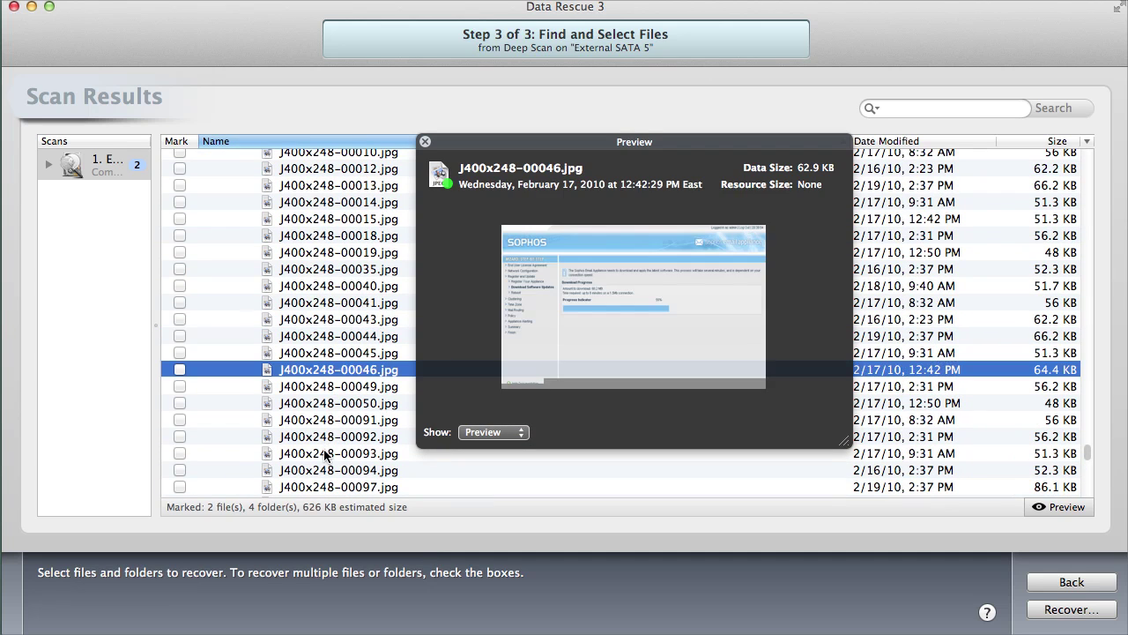
pyautogui.click(326, 455)
pyautogui.scroll(-5, 327, 474)
pyautogui.click(319, 370)
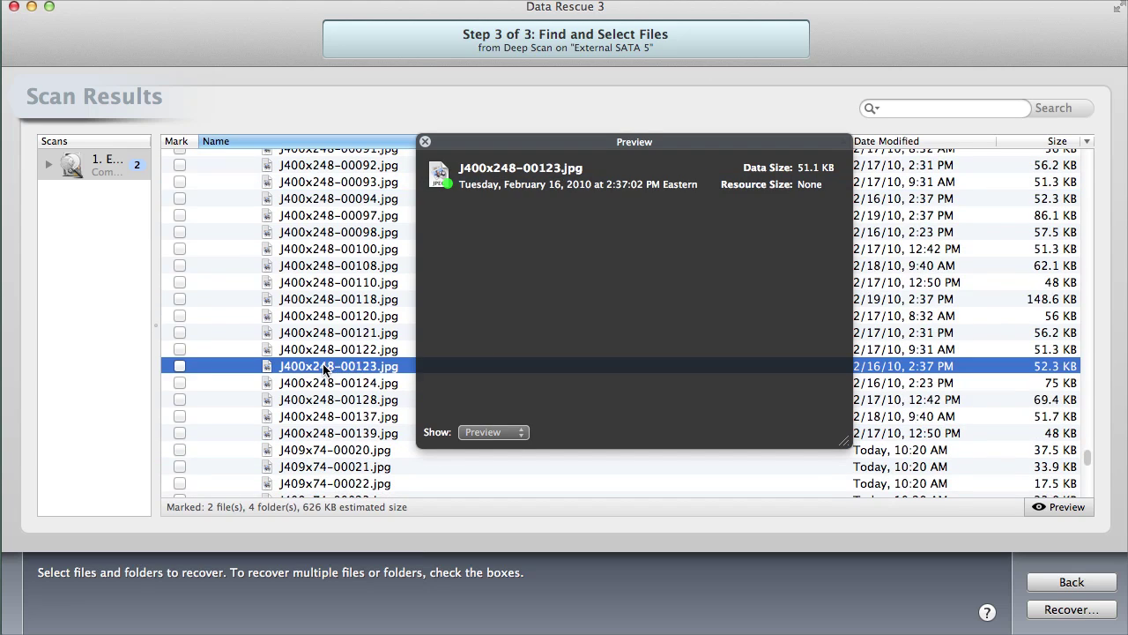
pyautogui.click(317, 284)
pyautogui.click(317, 299)
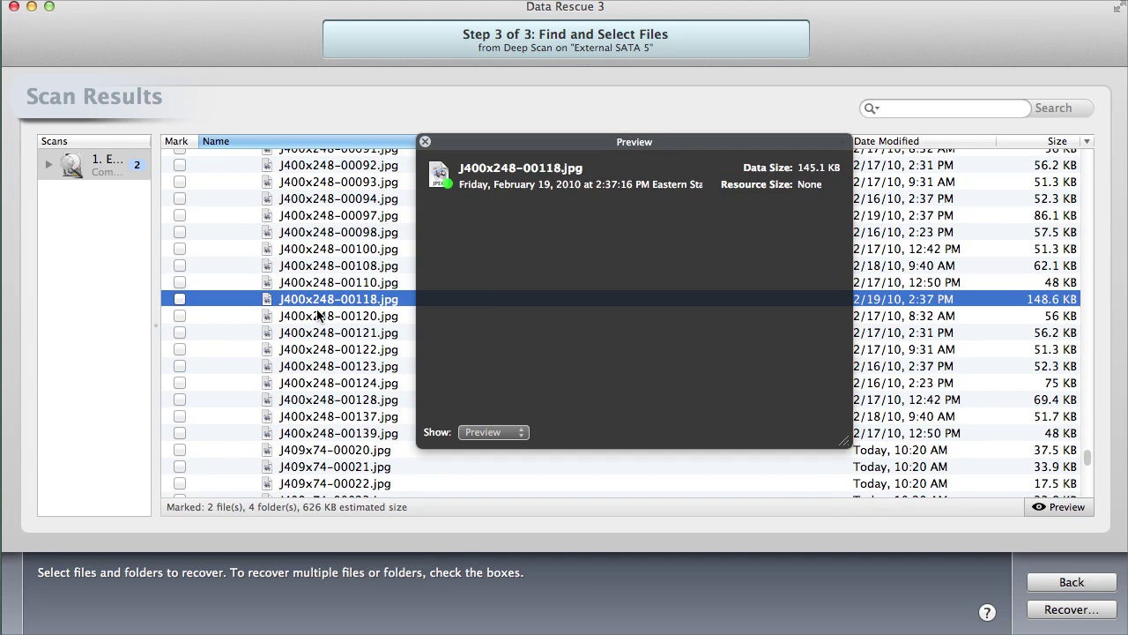
# Preview J400x248-00139.jpg and some J409x74 banner images, including J409x74-00021.jpg and J409x74-00130.jpg.
pyautogui.click(336, 434)
pyautogui.press('Down')
pyautogui.press('Down')
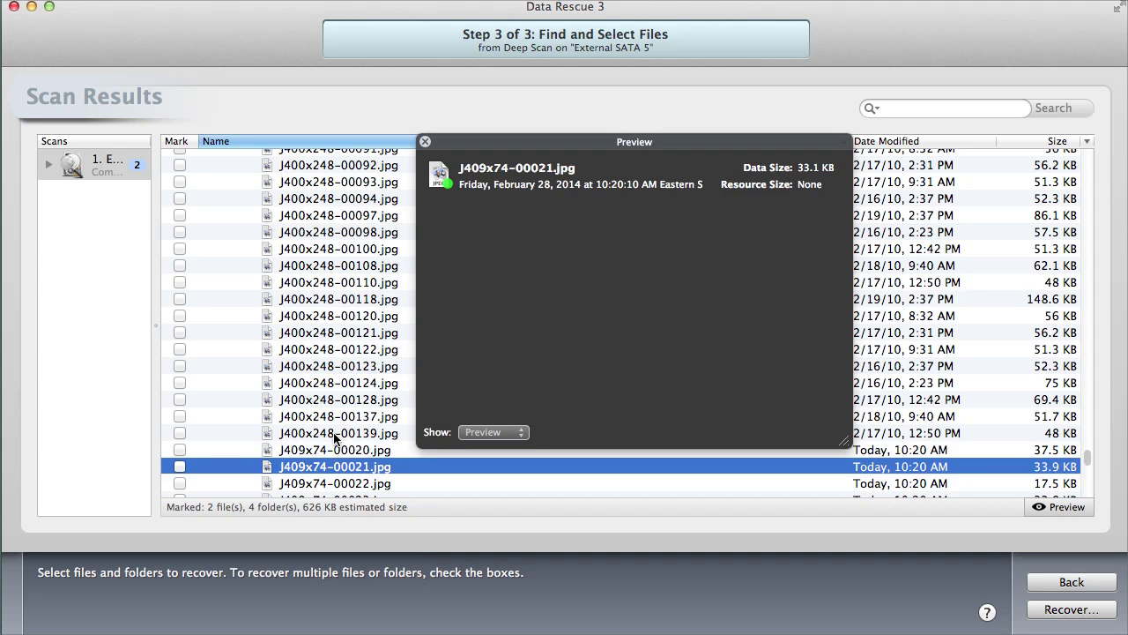
pyautogui.scroll(-5, 332, 438)
pyautogui.scroll(-3, 326, 414)
pyautogui.click(317, 357)
pyautogui.scroll(-5, 315, 401)
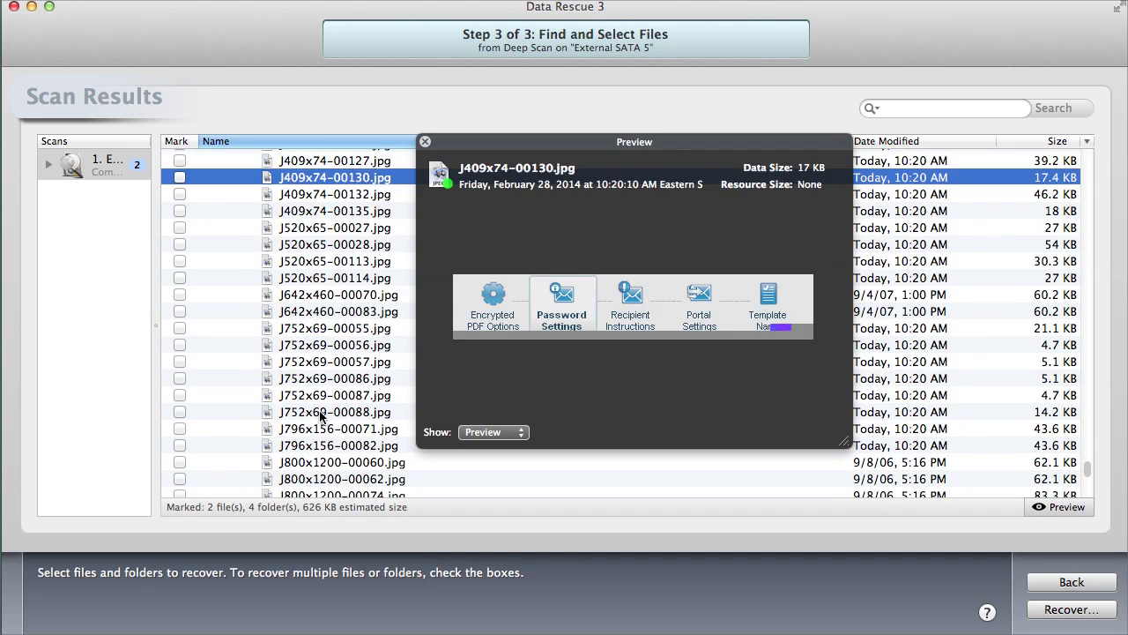
# Preview the J800x1200 JPEGs, including J800x1200-00060.jpg, J800x1200-00074.jpg and J800x1200-00077.jpg.
pyautogui.click(316, 401)
pyautogui.click(316, 446)
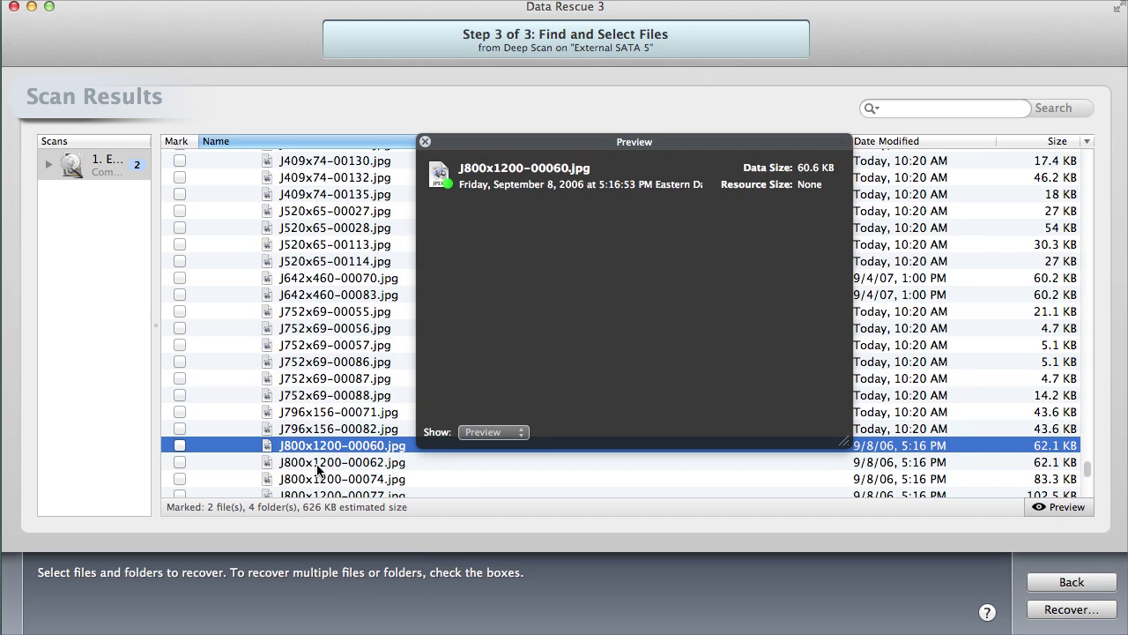
pyautogui.click(326, 479)
pyautogui.press('Down')
pyautogui.scroll(-3, 335, 468)
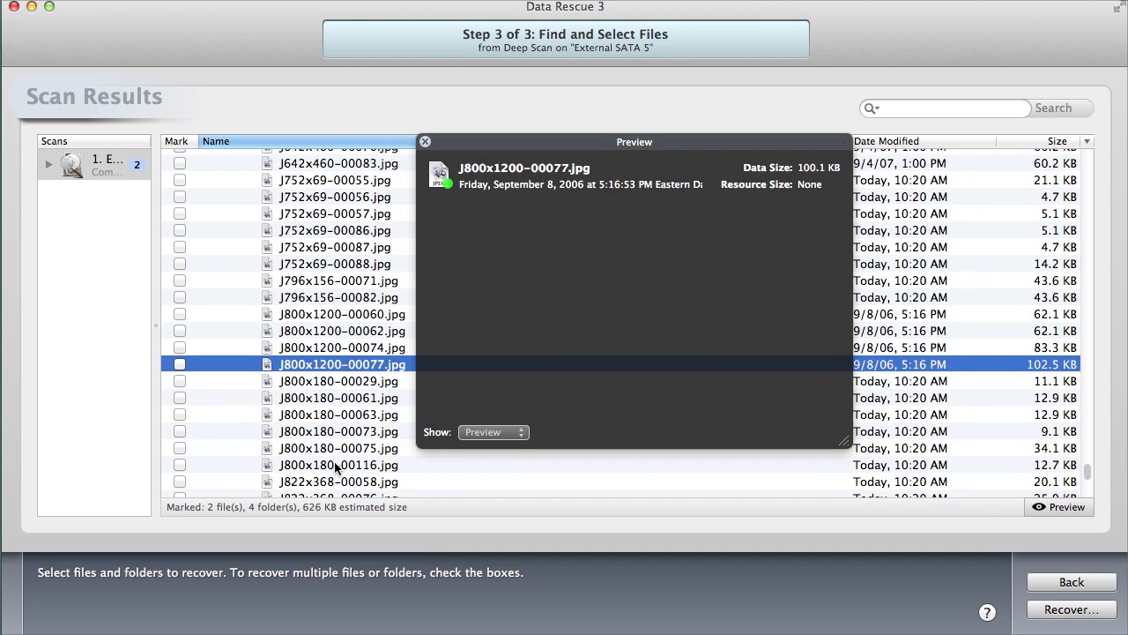
# Step through the previews of the J800x180 JPEGs up to J800x180-00116.jpg and on into the J822x368 images.
pyautogui.press('Down')
pyautogui.press('Down')
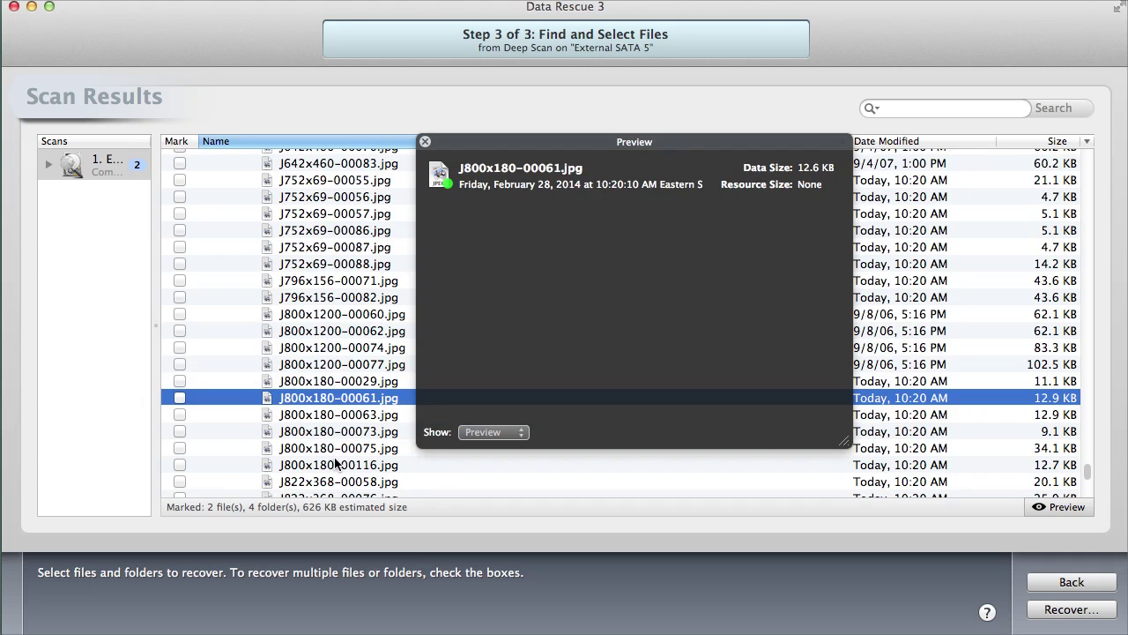
pyautogui.press('Down')
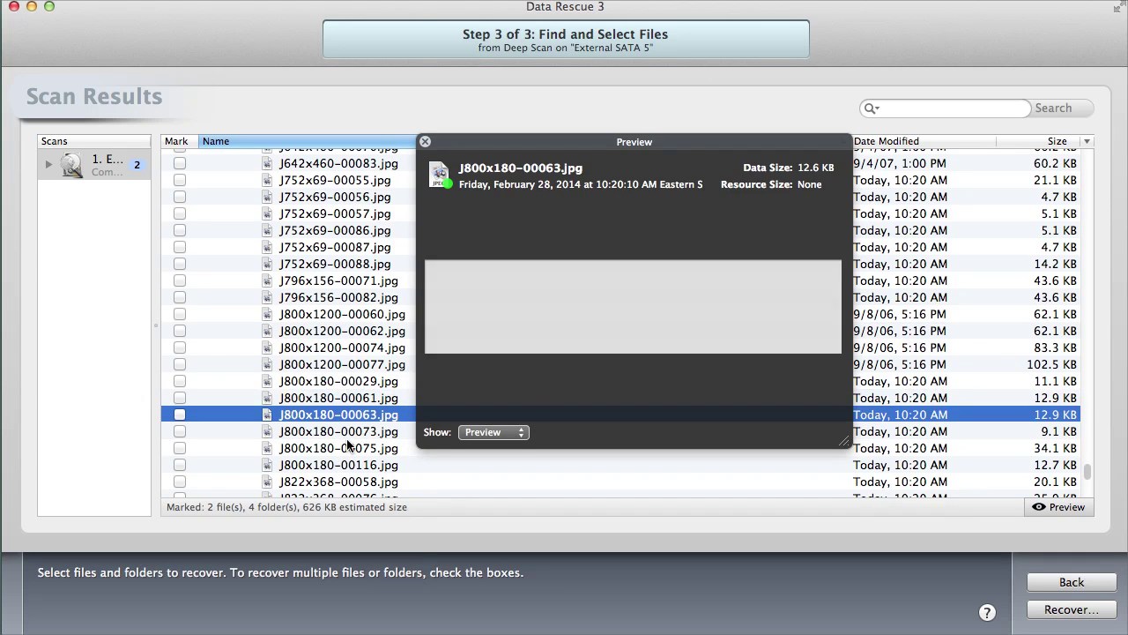
pyautogui.press('Down')
pyautogui.press('Down')
pyautogui.press('Down')
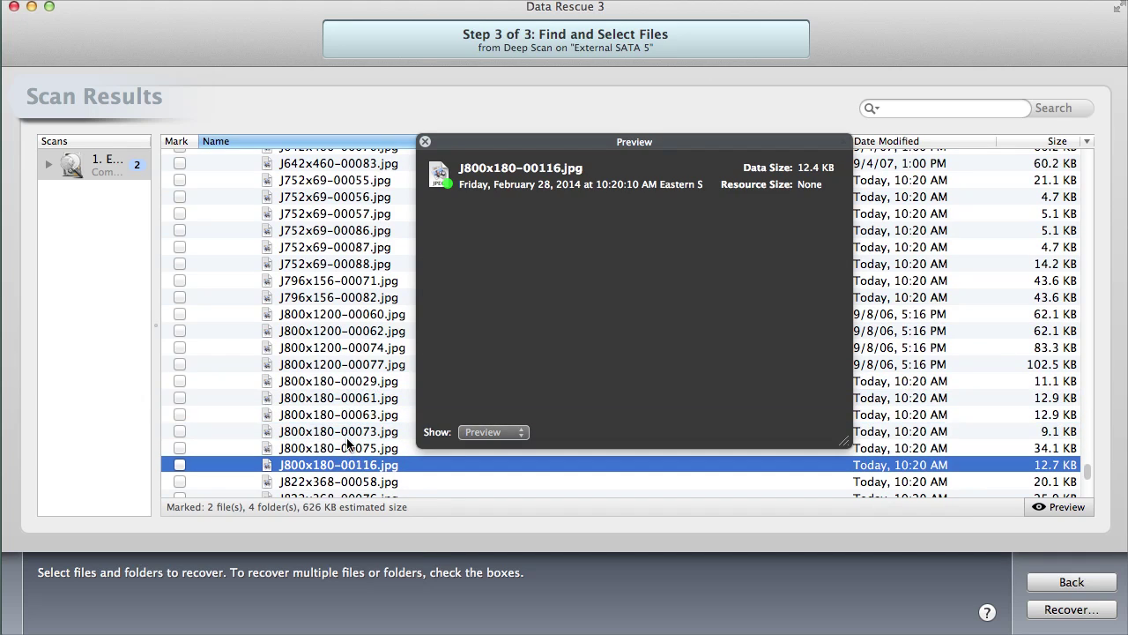
pyautogui.press('Down')
pyautogui.press('Down')
# Preview J958x66-00080.jpg and a sample of the J962x530 screenshots, including J962x530-00001.jpg, J962x530-00031.jpg and J962x530-00037.jpg.
pyautogui.scroll(-5, 347, 437)
pyautogui.click(326, 406)
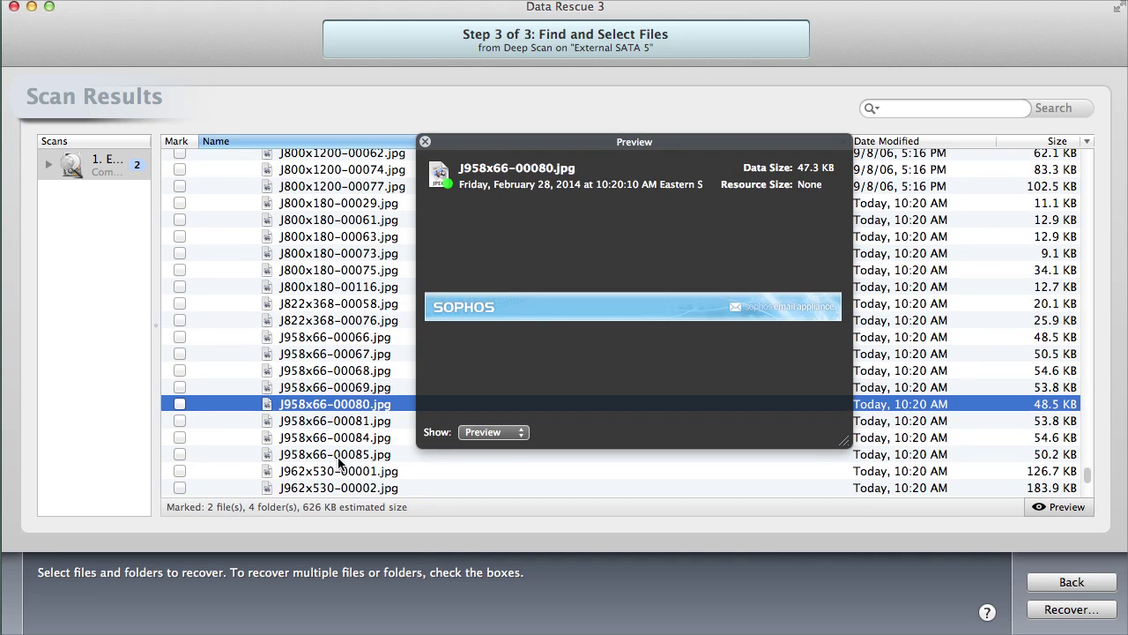
pyautogui.click(341, 471)
pyautogui.scroll(-7, 343, 469)
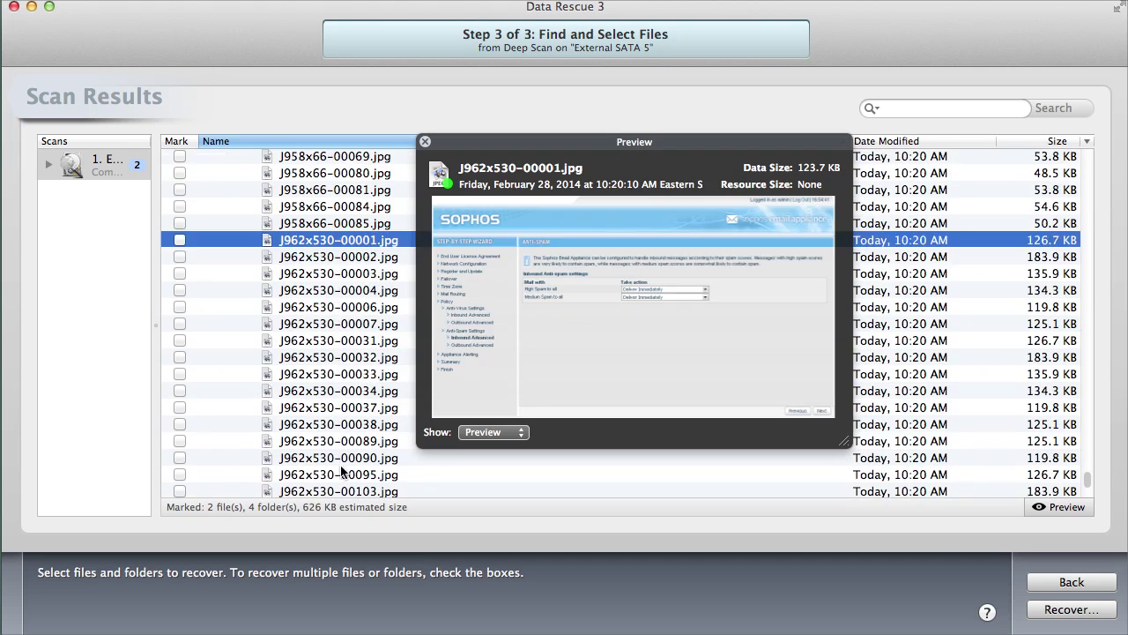
pyautogui.press('Down')
pyautogui.click(325, 341)
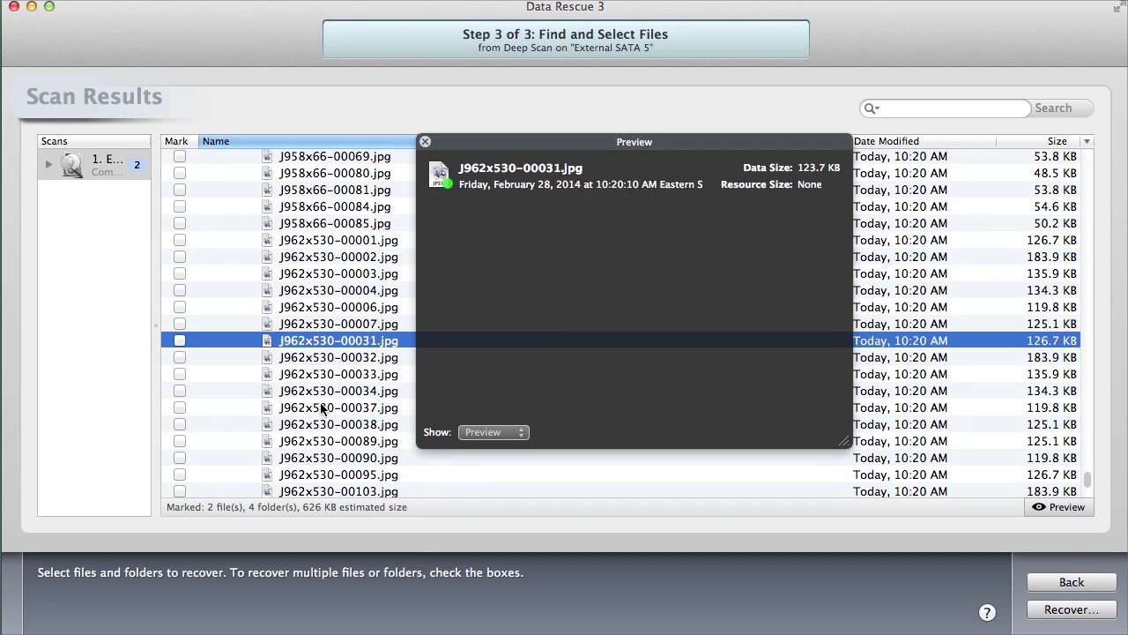
pyautogui.click(330, 407)
# Preview the last JPEGs in the folder, including J963x532-00011.jpg, J963x532-00106.jpg, J963x532-00133.jpg and J963x532-00134.jpg.
pyautogui.scroll(-10, 333, 402)
pyautogui.click(316, 307)
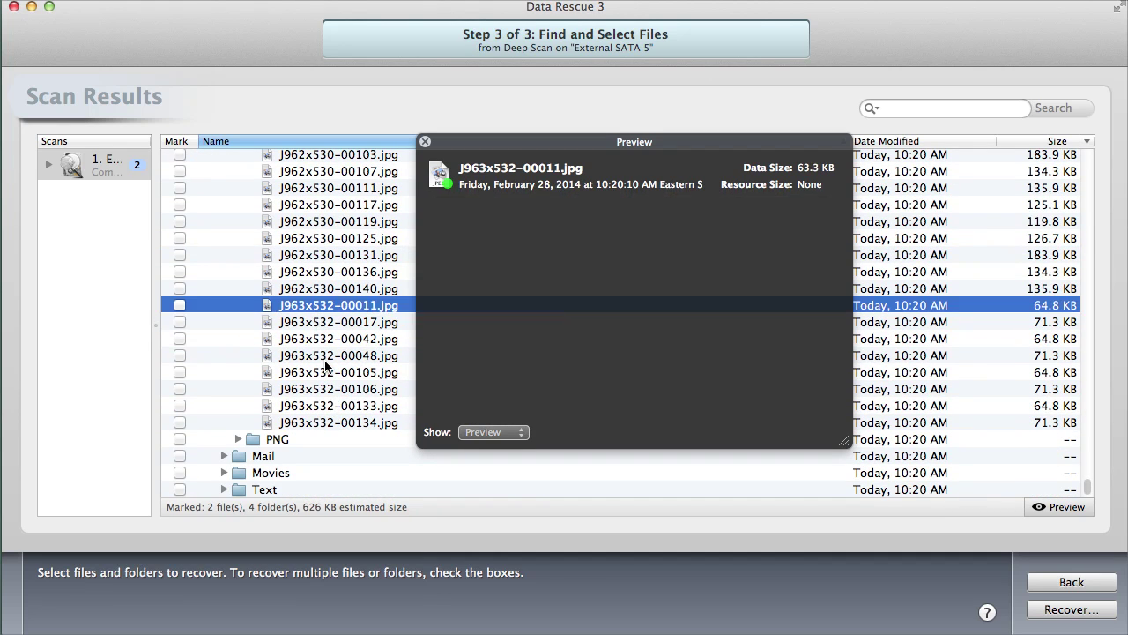
pyautogui.click(328, 360)
pyautogui.click(340, 390)
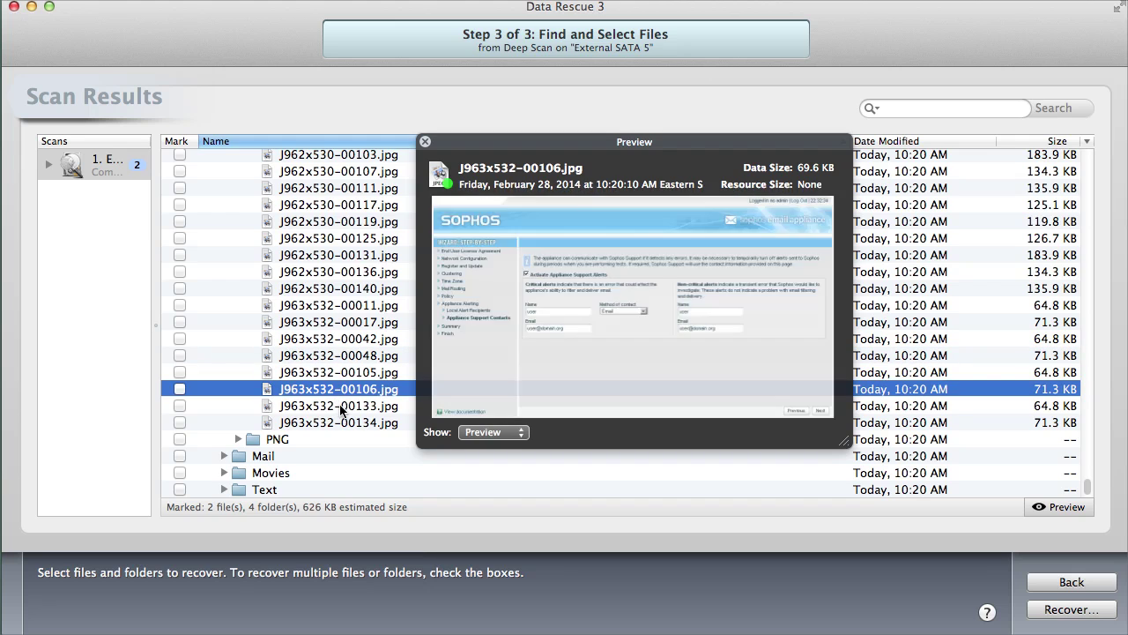
pyautogui.click(340, 407)
pyautogui.click(342, 424)
# Expand the PNG folder and preview its first images, including P199x115-00063.png and P18360x153-00105.png.
pyautogui.click(282, 439)
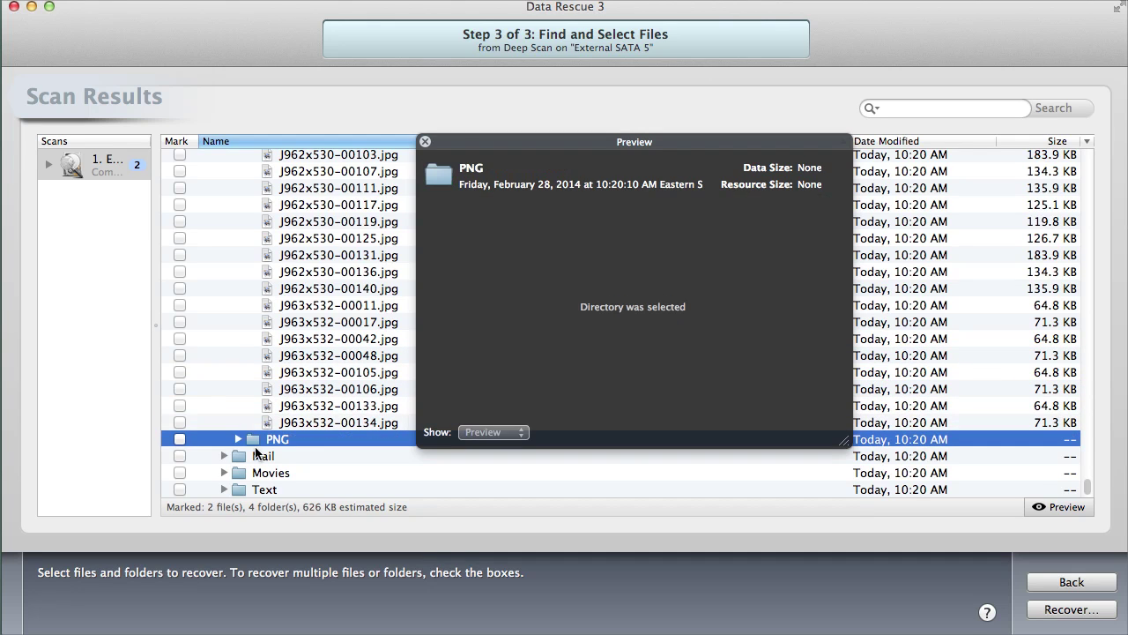
pyautogui.press('Right')
pyautogui.click(287, 456)
pyautogui.press('Down')
pyautogui.press('Down')
pyautogui.press('Down')
pyautogui.press('Down')
pyautogui.press('Down')
pyautogui.scroll(-5, 333, 424)
pyautogui.click(330, 407)
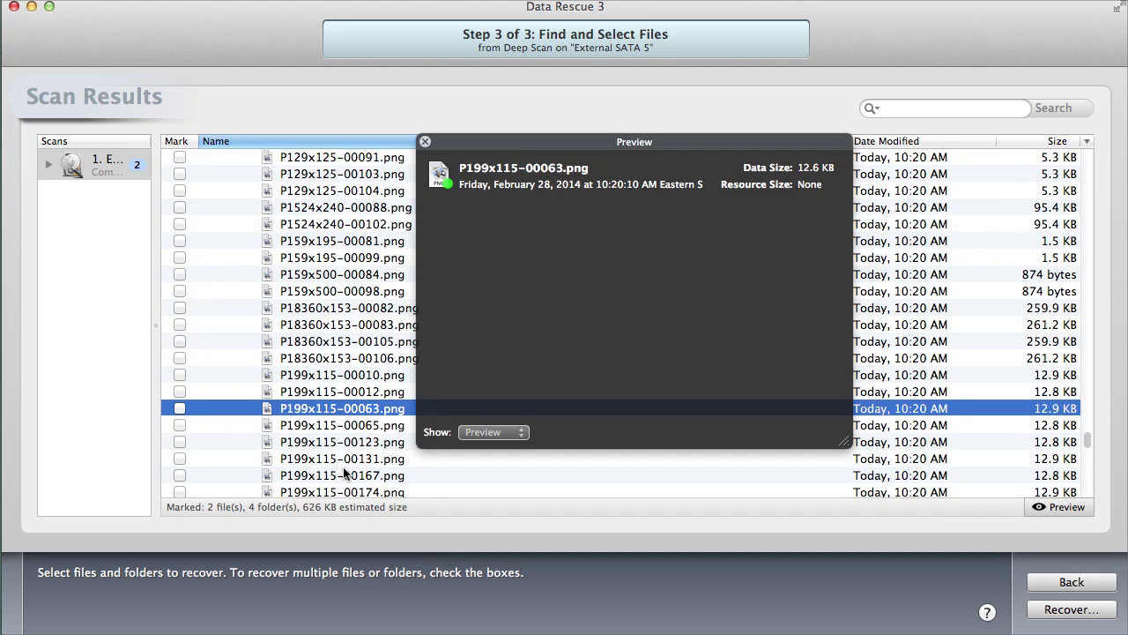
pyautogui.click(335, 343)
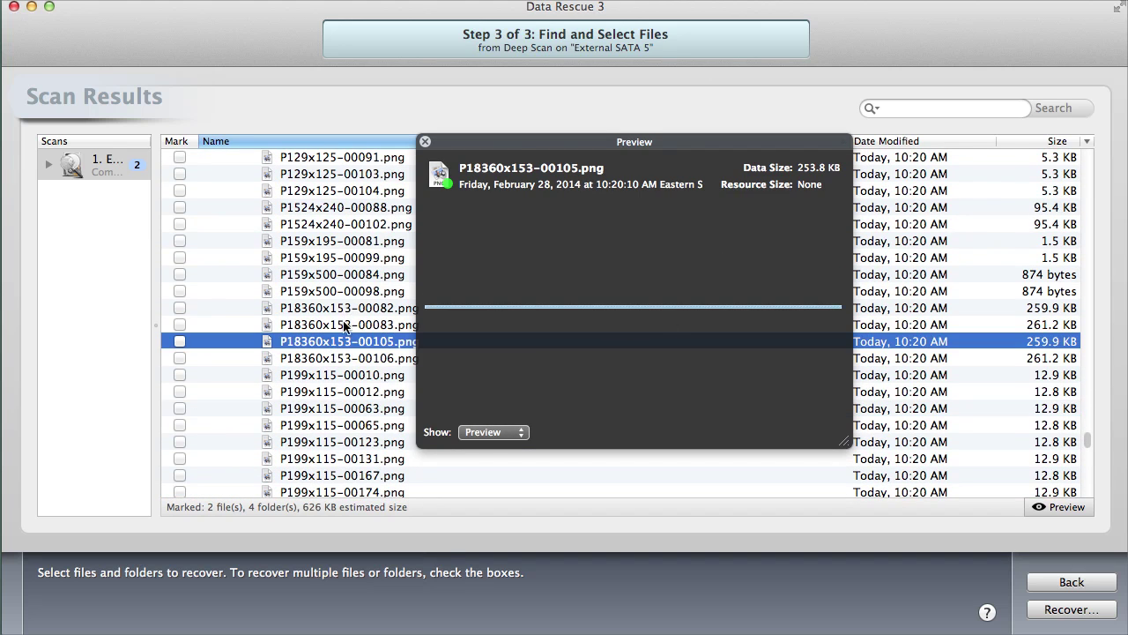
# Sample PNG previews further down the list, including P208x115-00184.png, P272x308-00179.png and P310x145-00028.png.
pyautogui.scroll(-10, 336, 352)
pyautogui.click(337, 388)
pyautogui.scroll(-8, 339, 384)
pyautogui.click(342, 365)
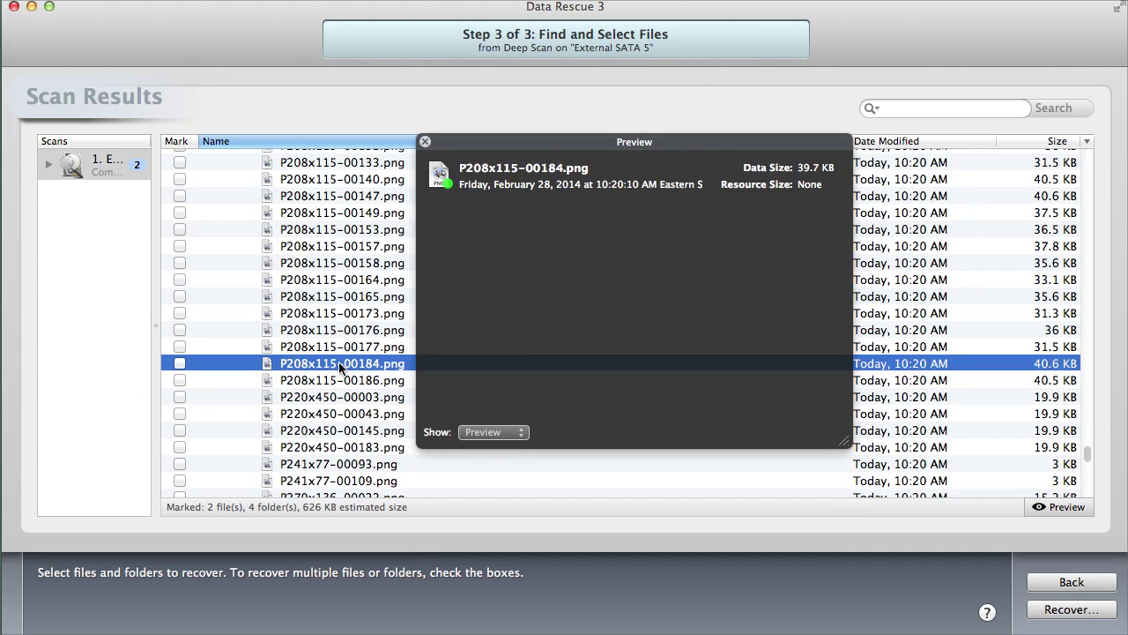
pyautogui.scroll(-15, 339, 370)
pyautogui.click(343, 323)
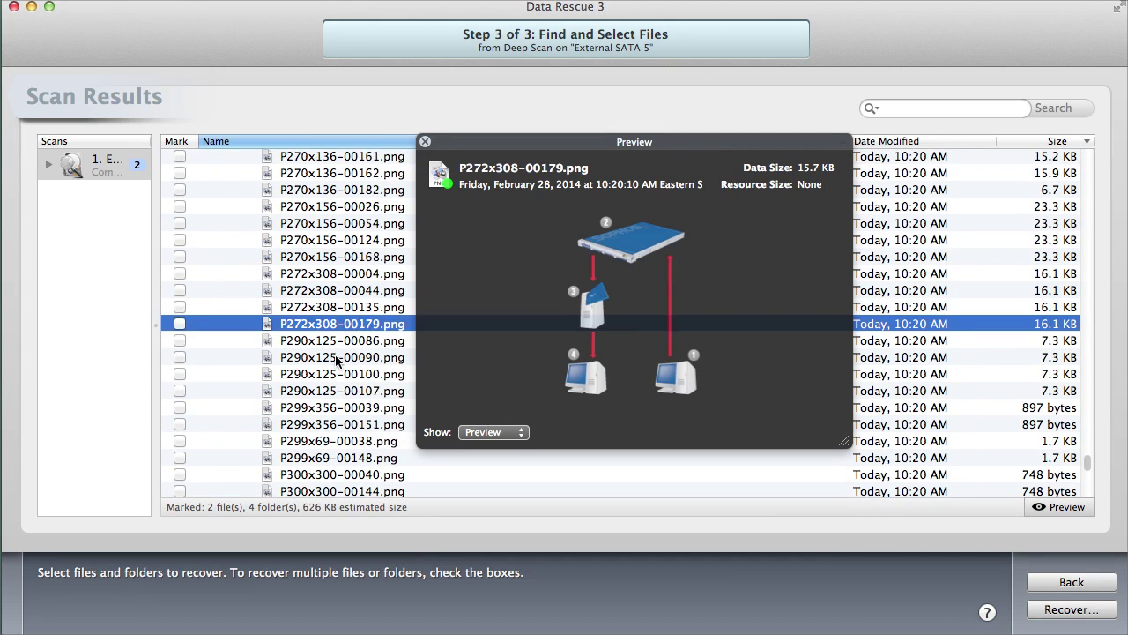
pyautogui.scroll(-8, 339, 344)
pyautogui.click(332, 352)
pyautogui.scroll(-5, 332, 357)
pyautogui.scroll(-15, 339, 372)
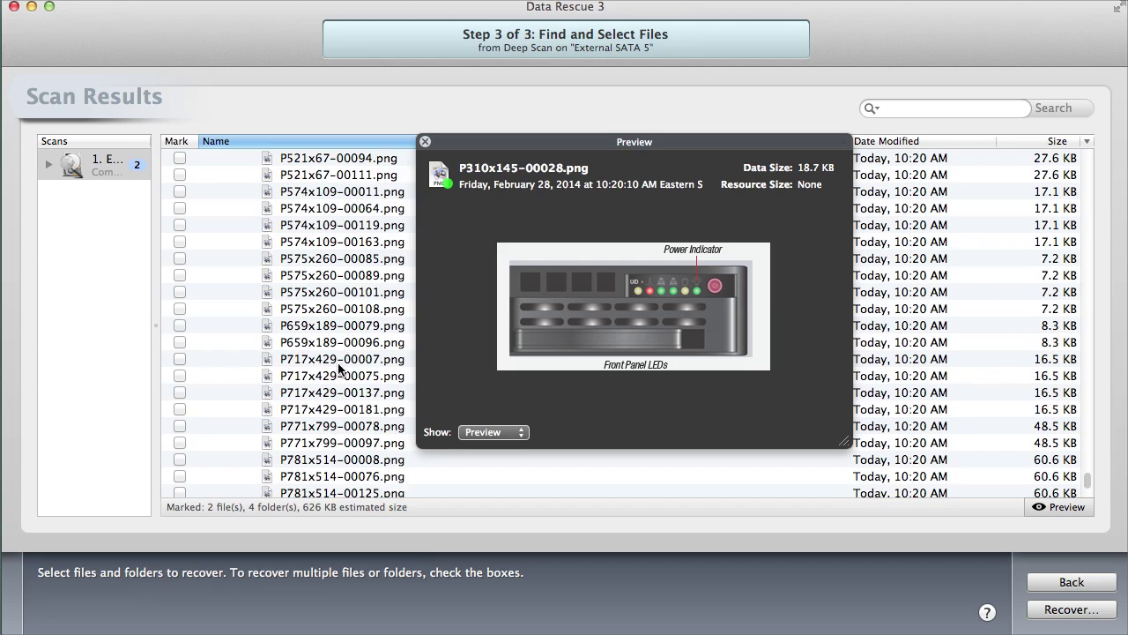
# Expand the Mail and AppleMail folders, check Mail-00001.mbox in the preview and look through the recovered mailboxes.
pyautogui.click(226, 456)
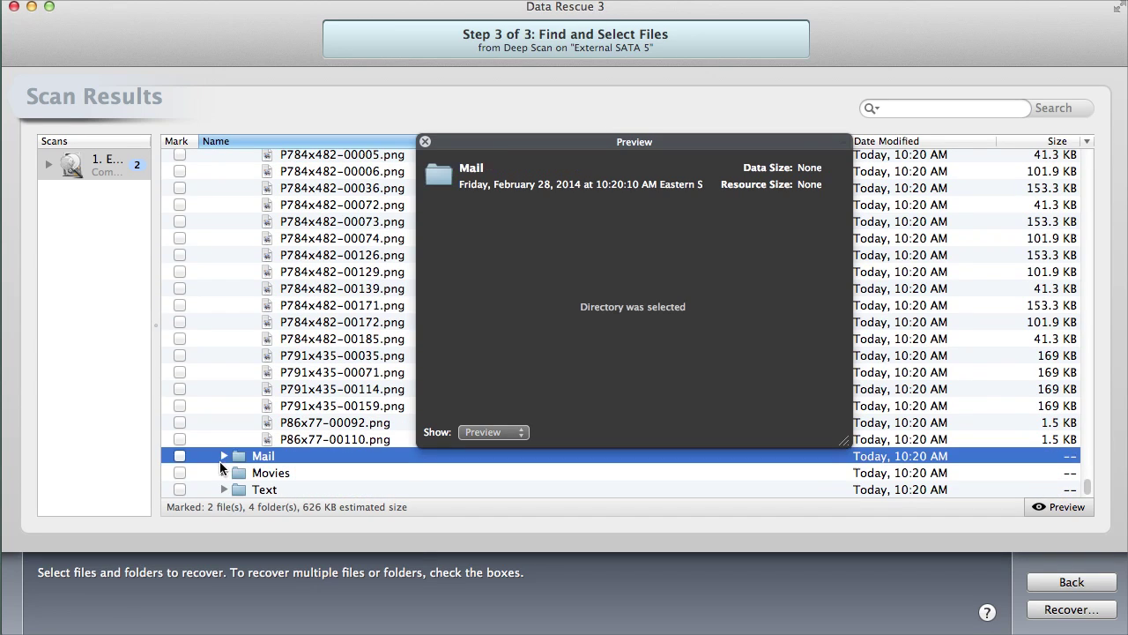
pyautogui.click(224, 456)
pyautogui.scroll(-2, 240, 471)
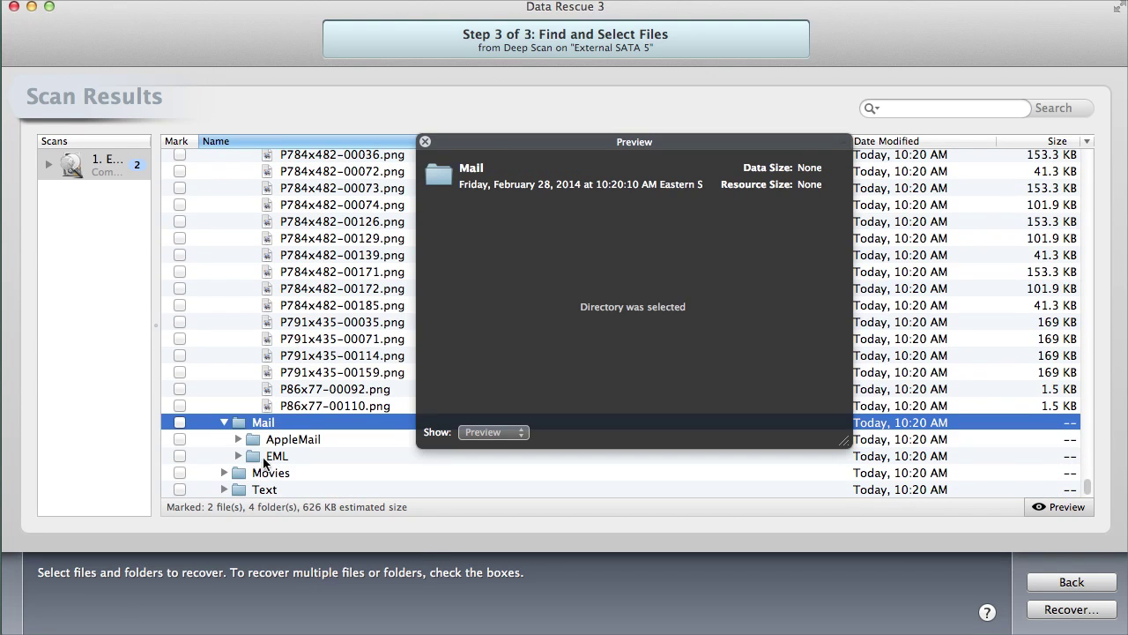
pyautogui.click(238, 439)
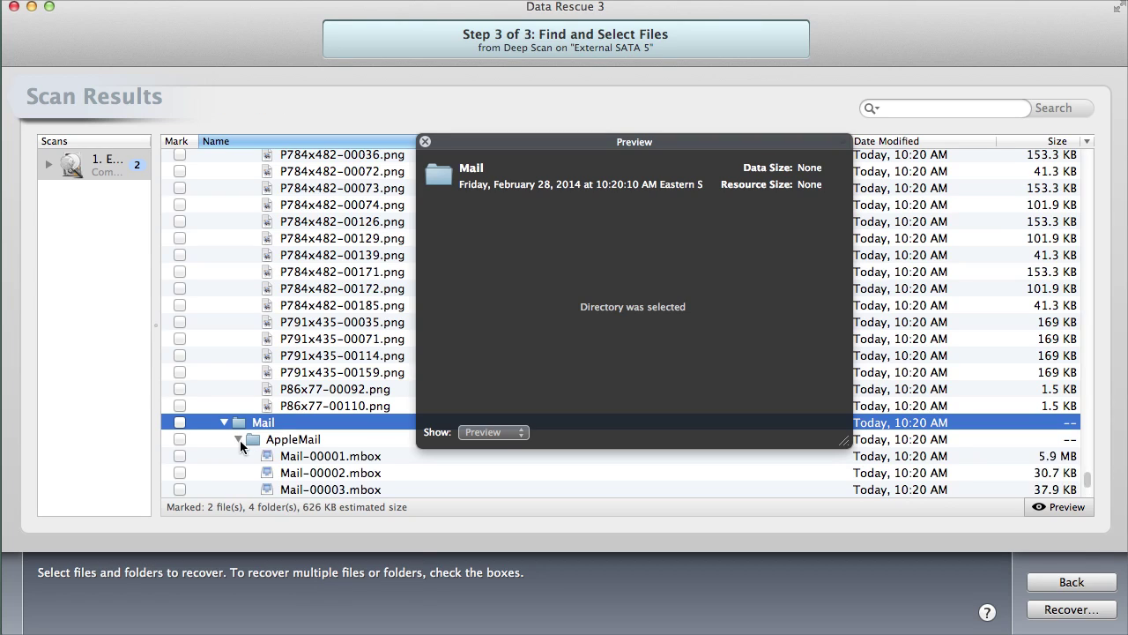
pyautogui.scroll(-3, 239, 439)
pyautogui.click(326, 403)
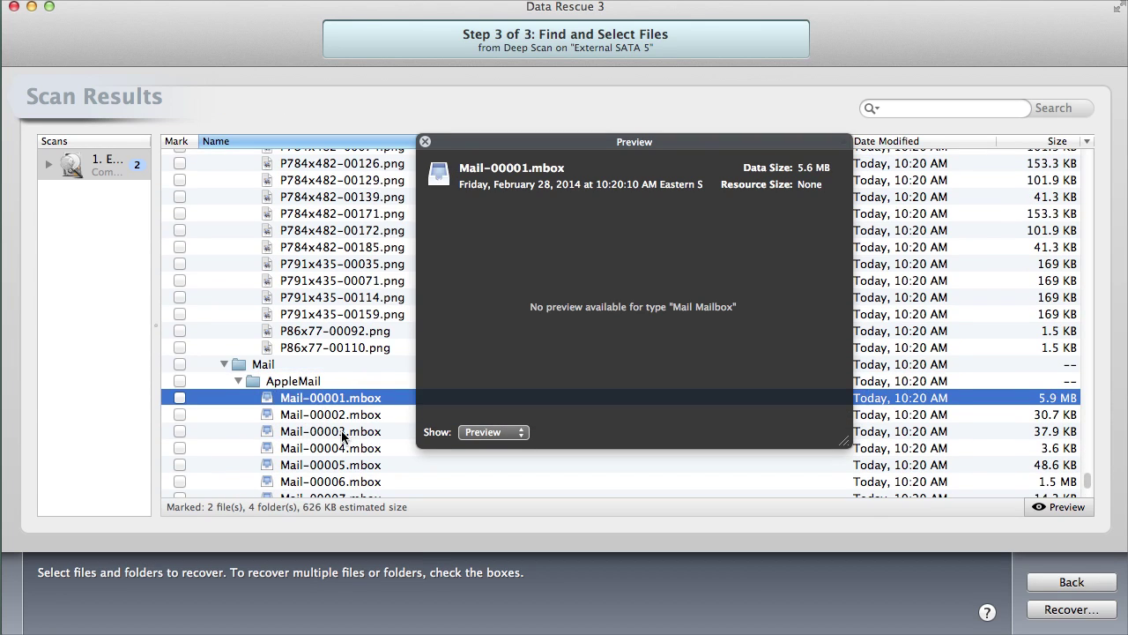
pyautogui.scroll(-10, 339, 414)
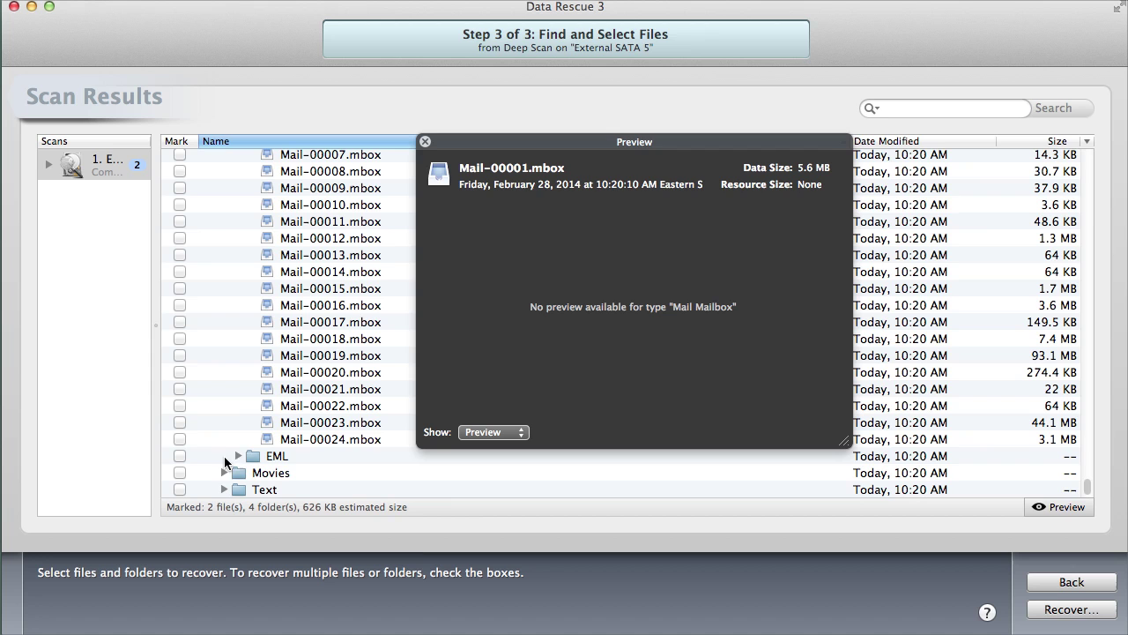
# Expand the EML folder under Mail and look through the recovered email messages.
pyautogui.click(238, 456)
pyautogui.scroll(-5, 319, 435)
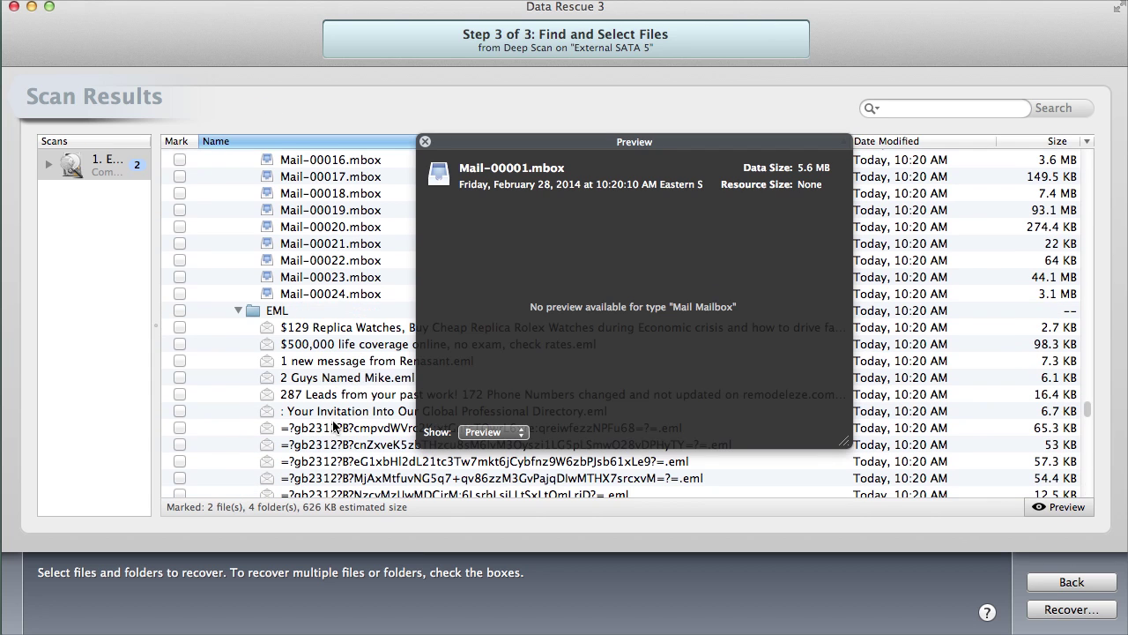
pyautogui.scroll(-3, 344, 387)
pyautogui.scroll(-2, 346, 394)
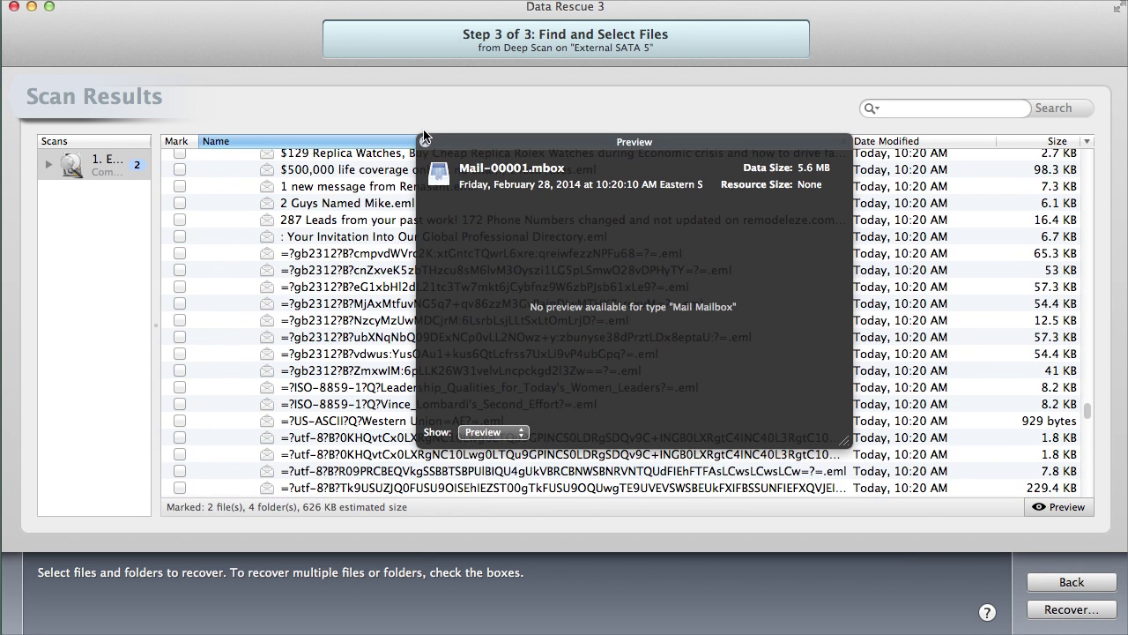
# Close the mailbox preview and try to preview the recovered message whose name starts with "=?gb2312?B?NzcyMzUwMDCJrM".
pyautogui.click(423, 142)
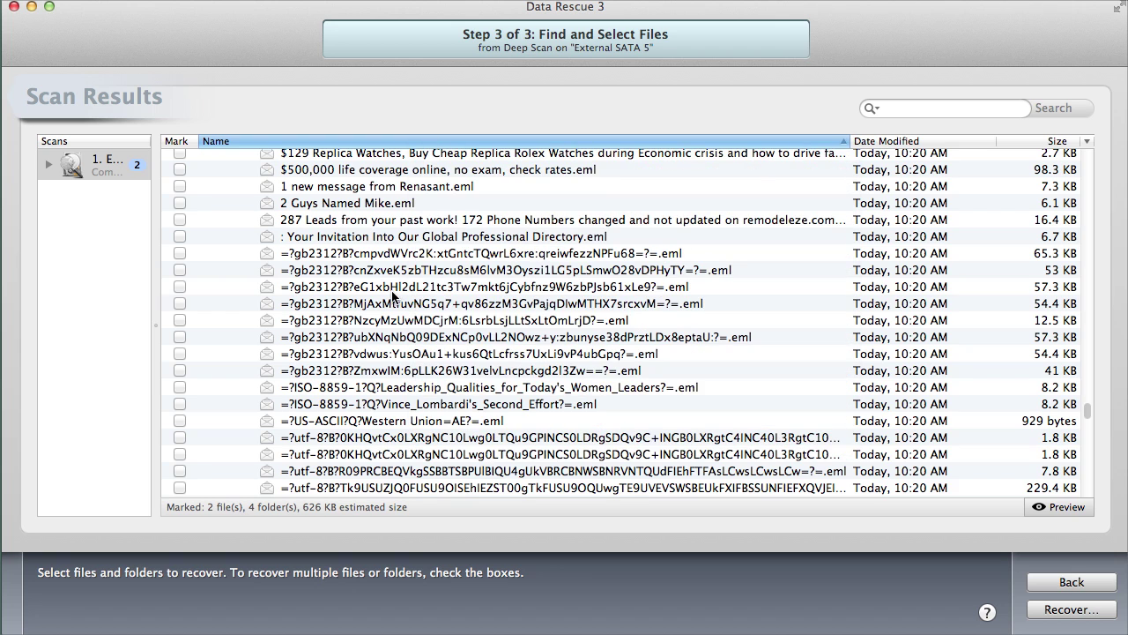
pyautogui.click(413, 322)
pyautogui.scroll(-1, 510, 377)
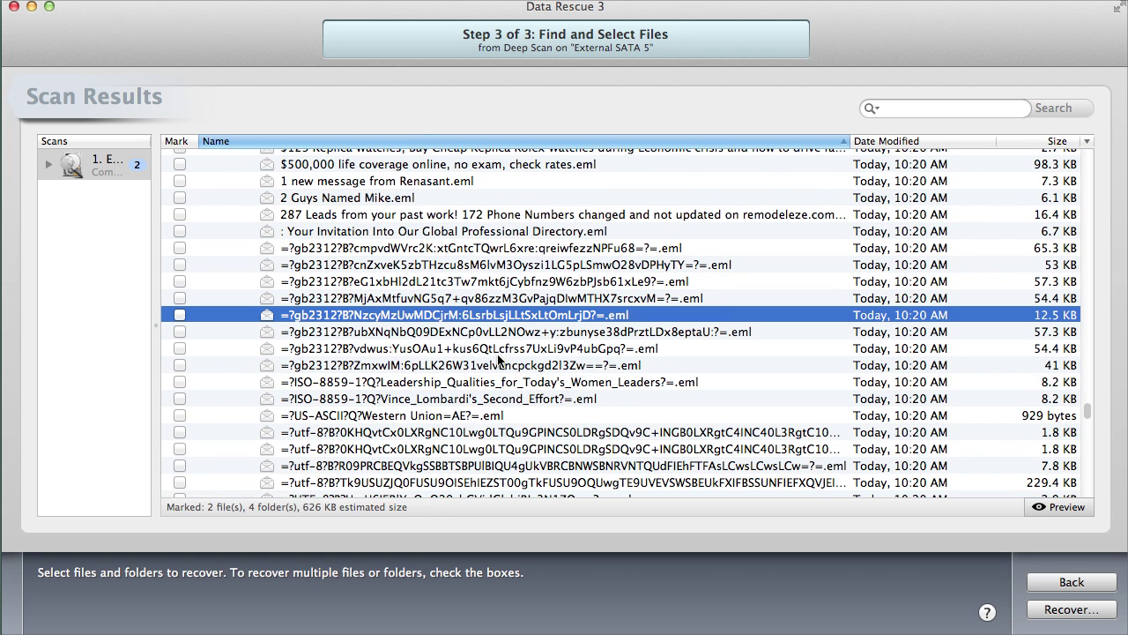
pyautogui.press('space')
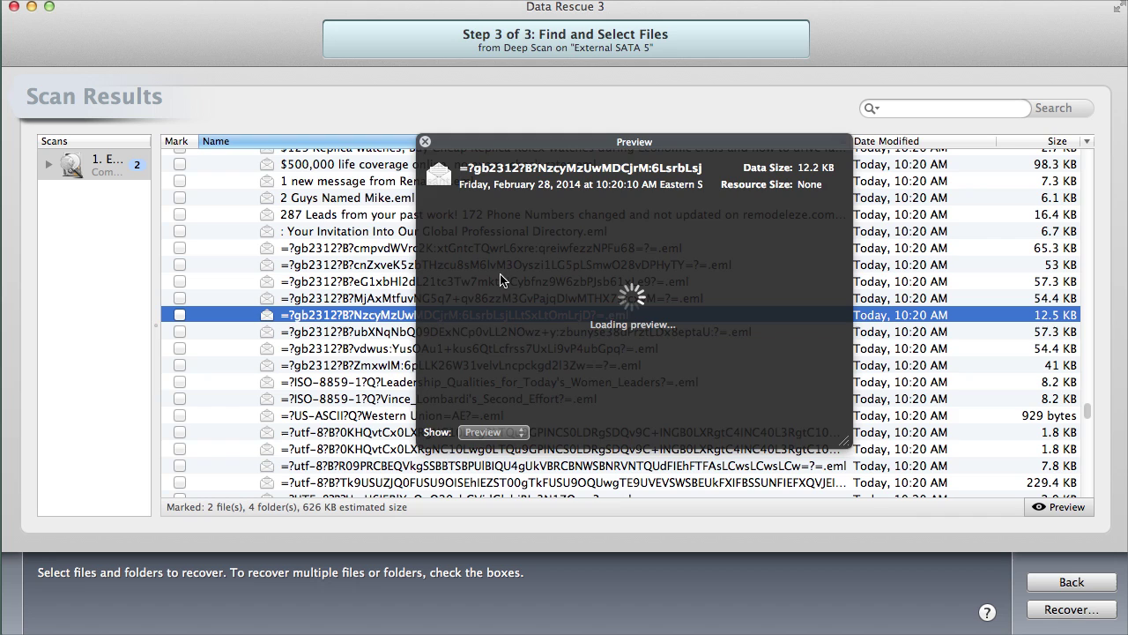
pyautogui.press('space')
pyautogui.press('space')
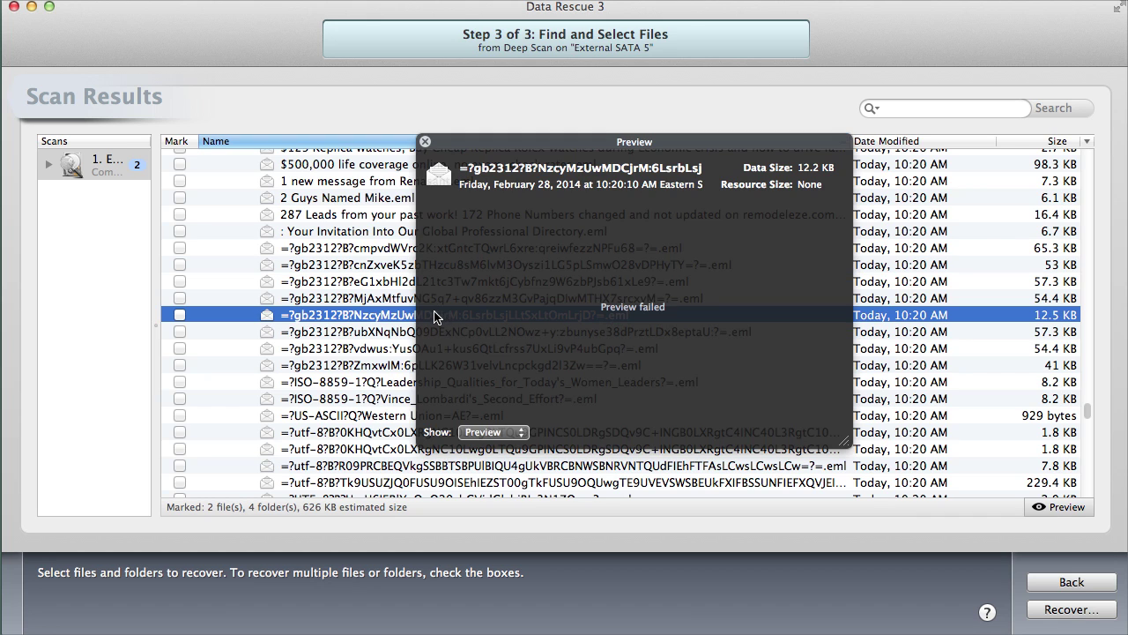
pyautogui.press('space')
# Browse further down the recovered EML messages and check Bank Draft.eml in the preview.
pyautogui.scroll(-10, 390, 327)
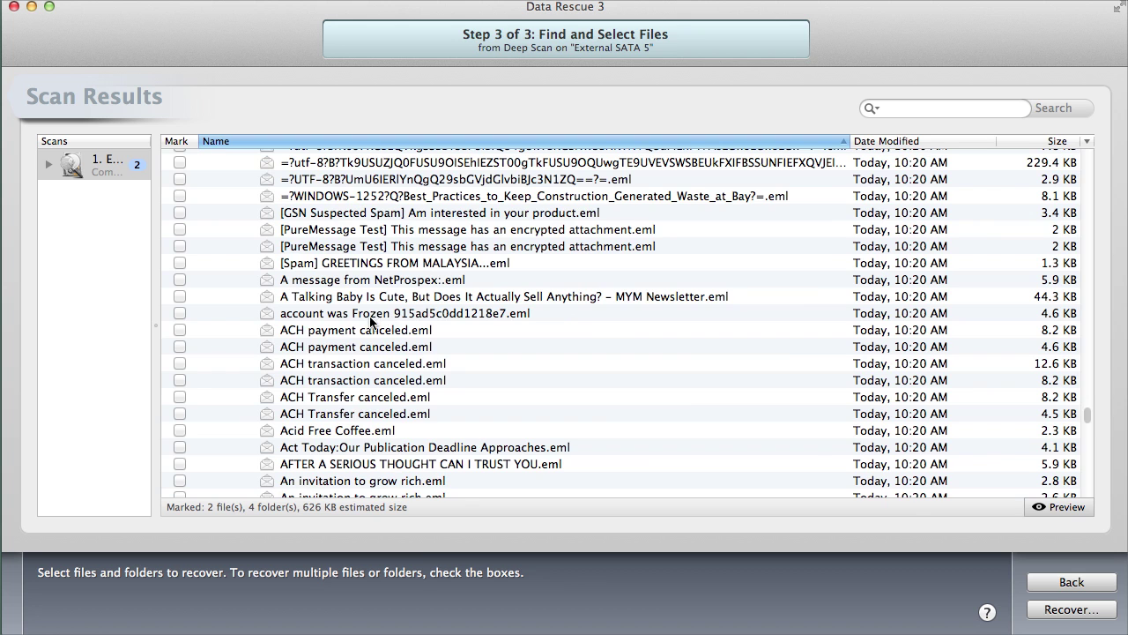
pyautogui.scroll(-8, 372, 318)
pyautogui.scroll(-12, 360, 319)
pyautogui.scroll(7, 361, 319)
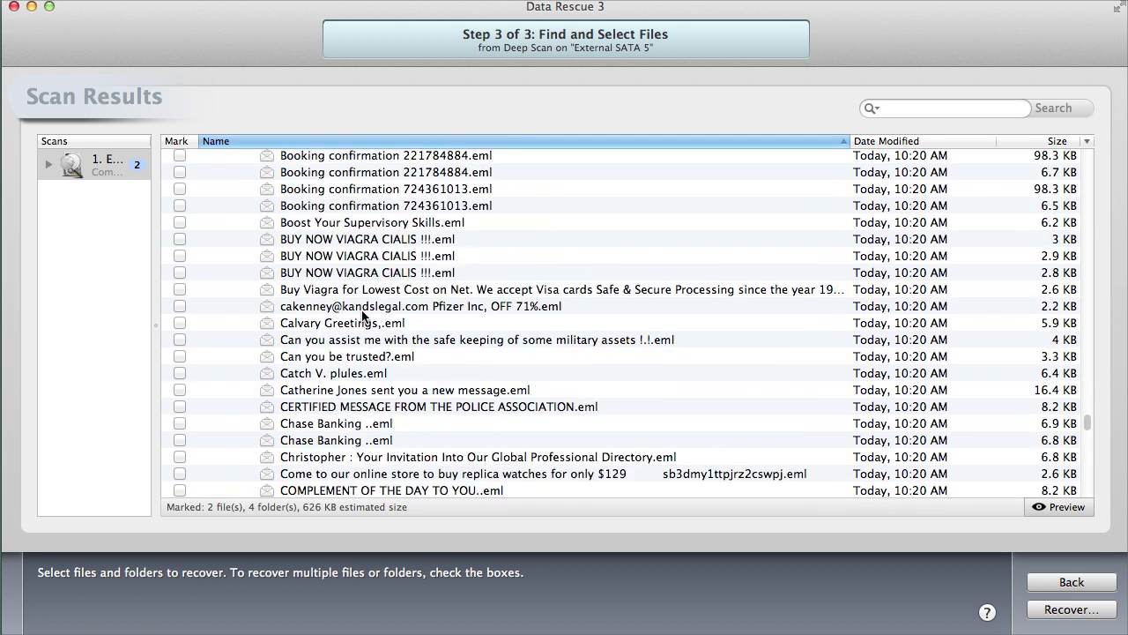
pyautogui.click(302, 231)
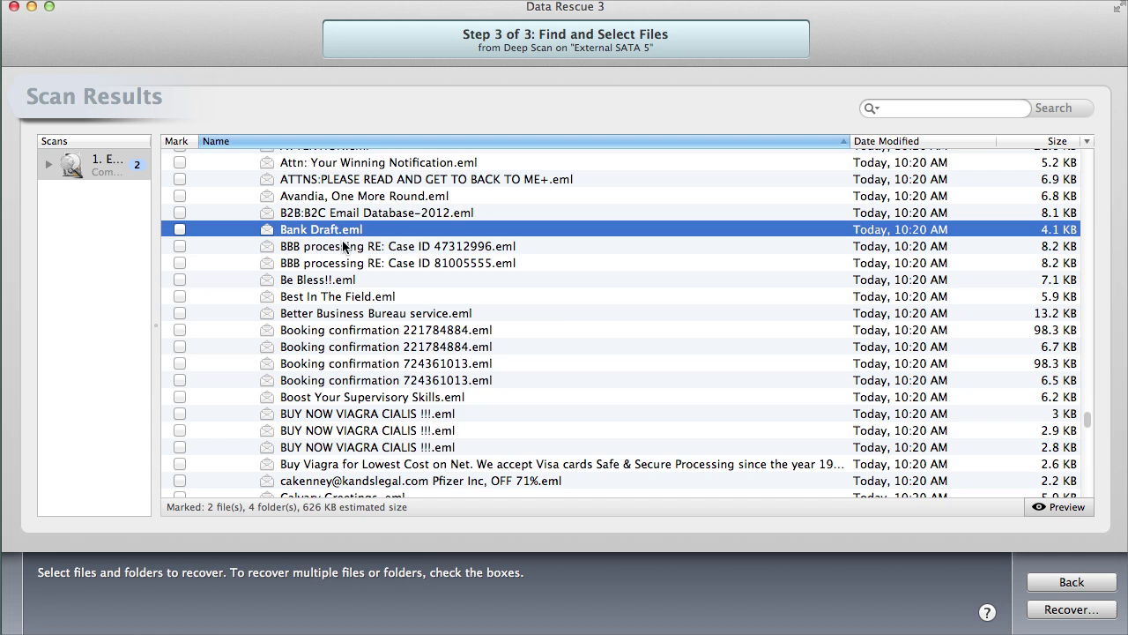
pyautogui.press('space')
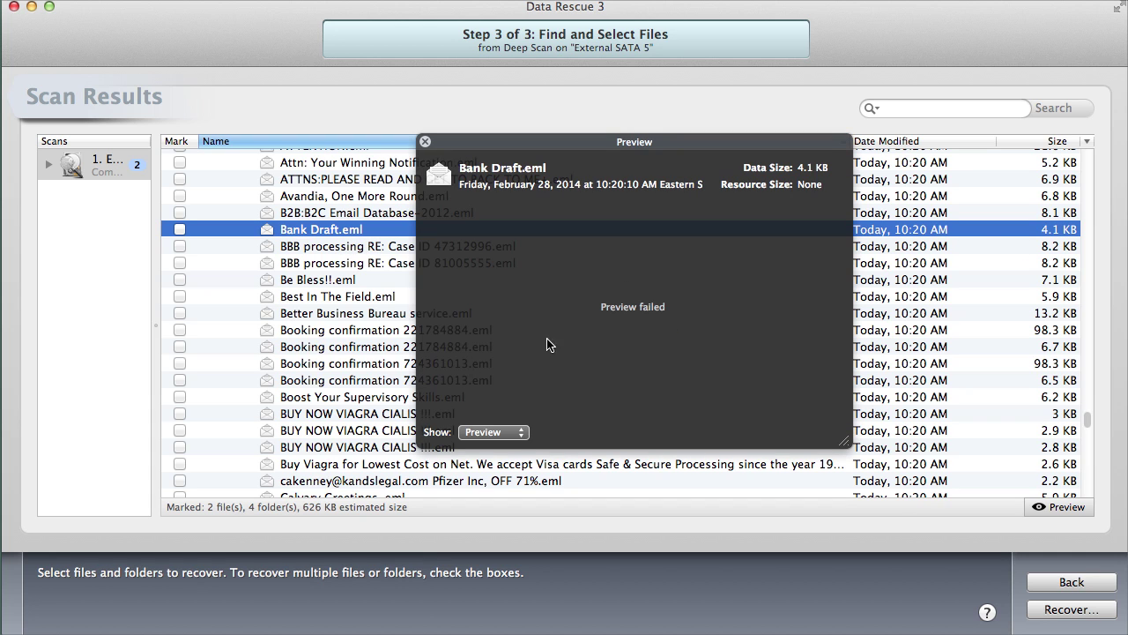
pyautogui.press('space')
# Check the 62.3 KB, 168.6 KB and 8 KB Cron sophox-register messages in the preview, then close it.
pyautogui.scroll(-6, 635, 242)
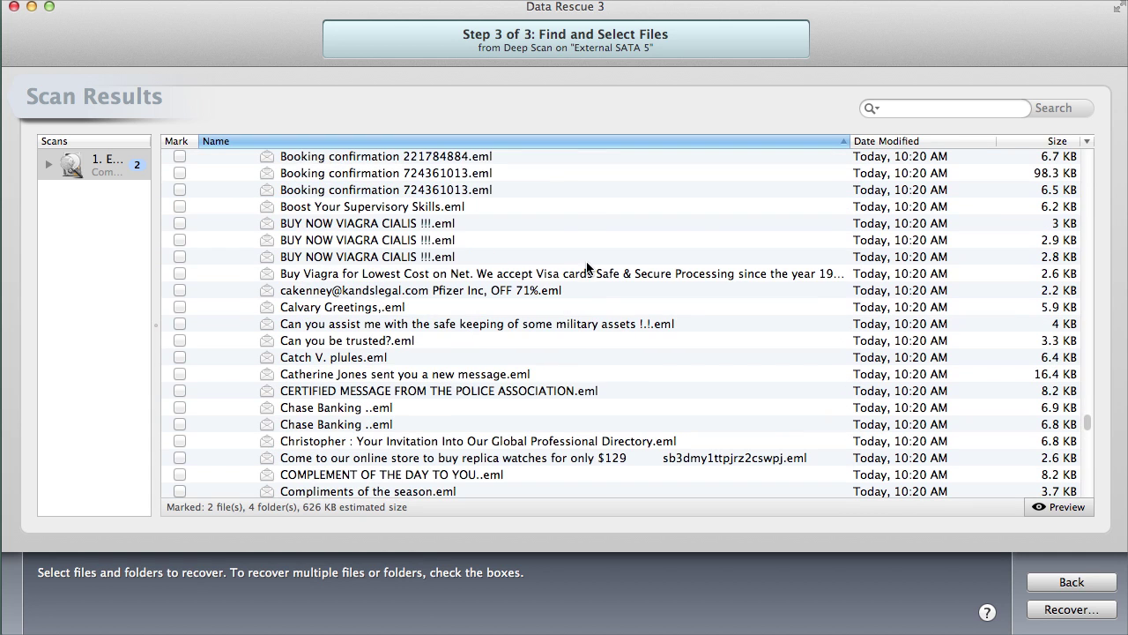
pyautogui.scroll(-15, 581, 258)
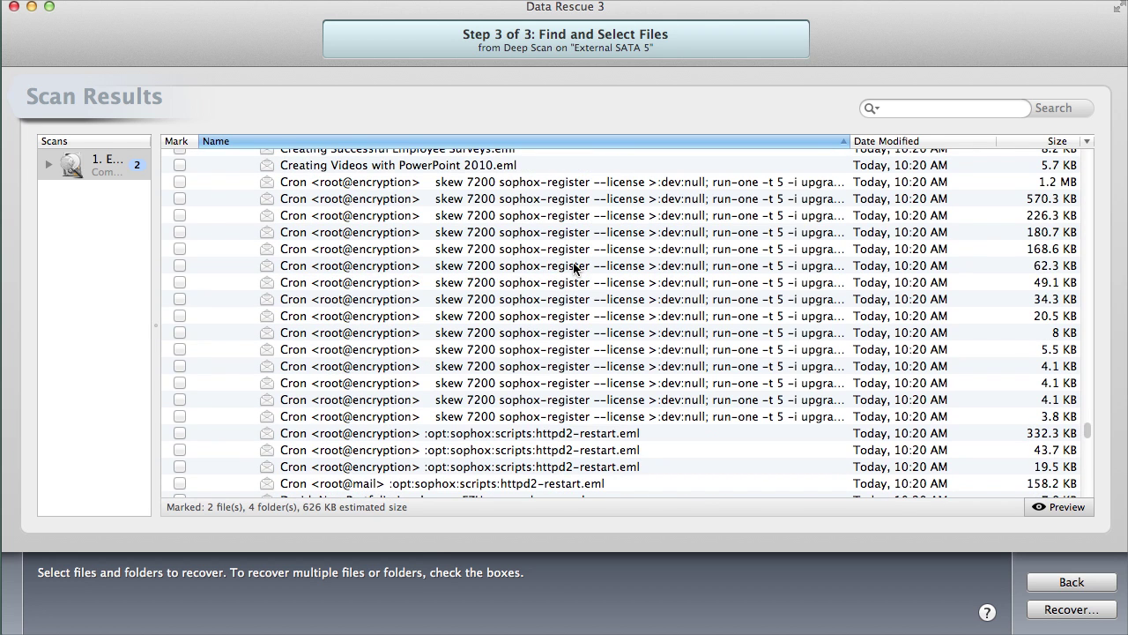
pyautogui.click(575, 265)
pyautogui.press('space')
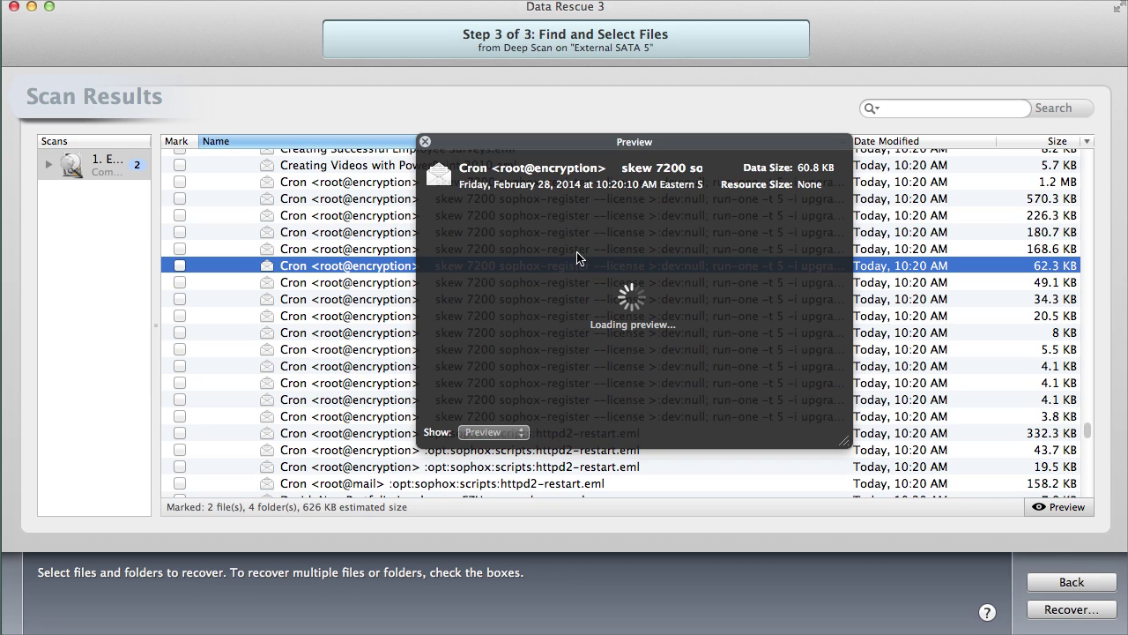
pyautogui.click(309, 249)
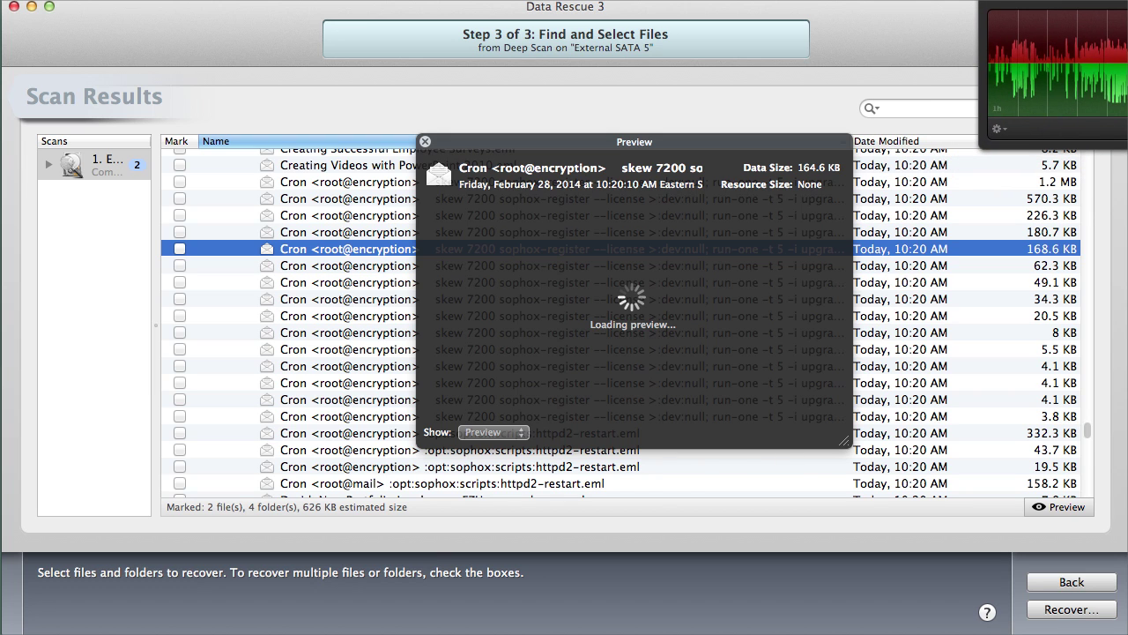
pyautogui.click(555, 332)
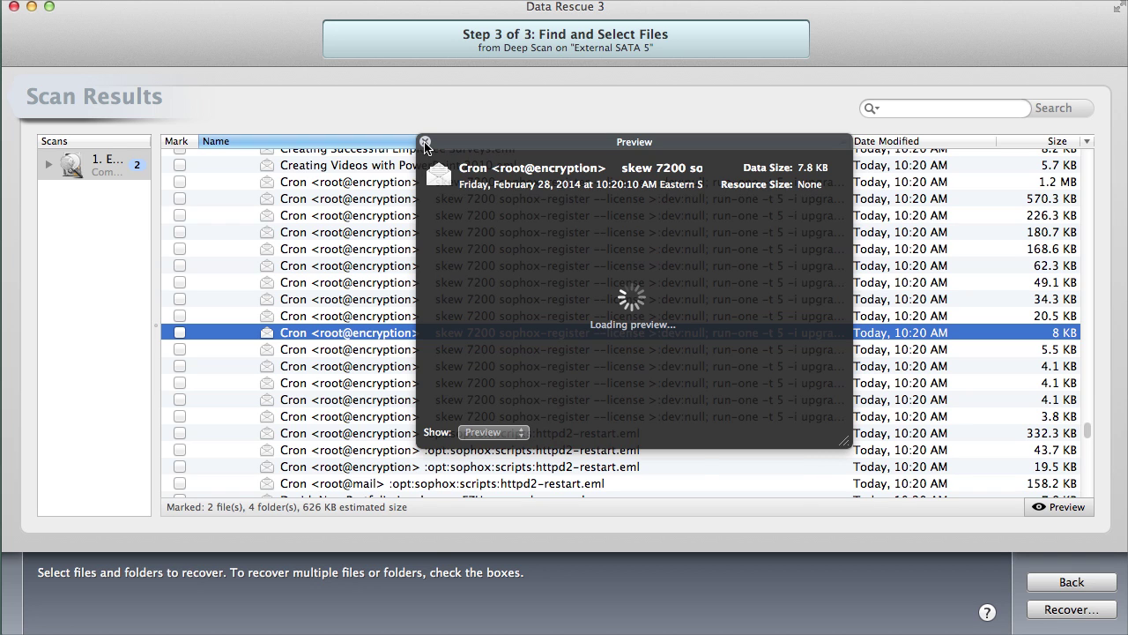
pyautogui.click(425, 143)
# Check the 332.3 KB Cron httpd2-restart.eml message in the preview, then close it.
pyautogui.scroll(-3, 479, 330)
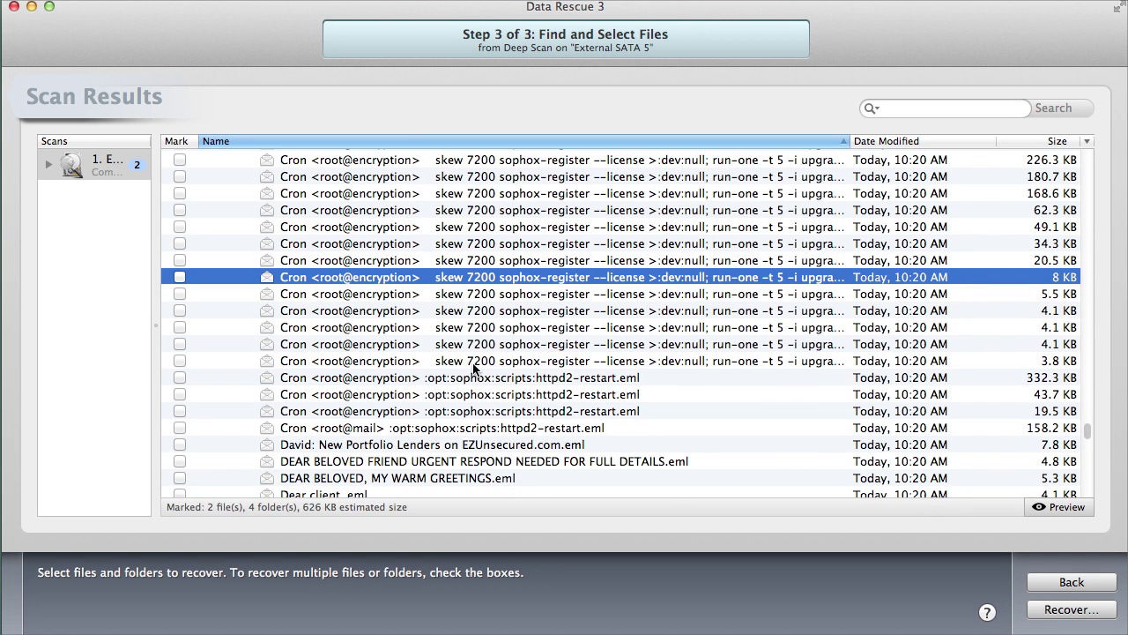
pyautogui.click(465, 376)
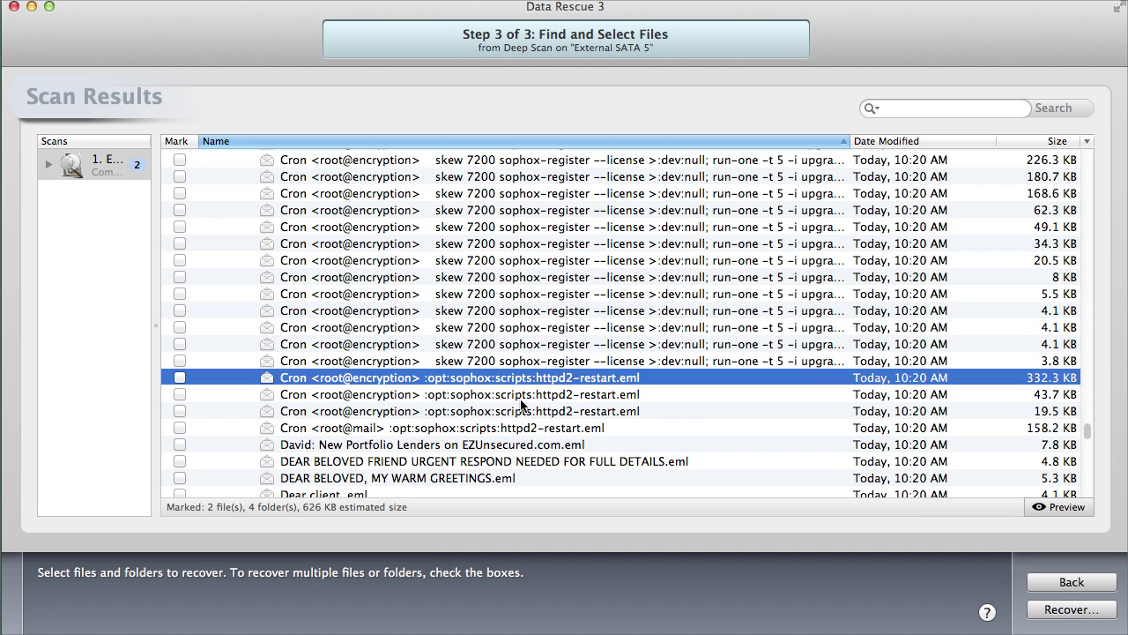
pyautogui.press('space')
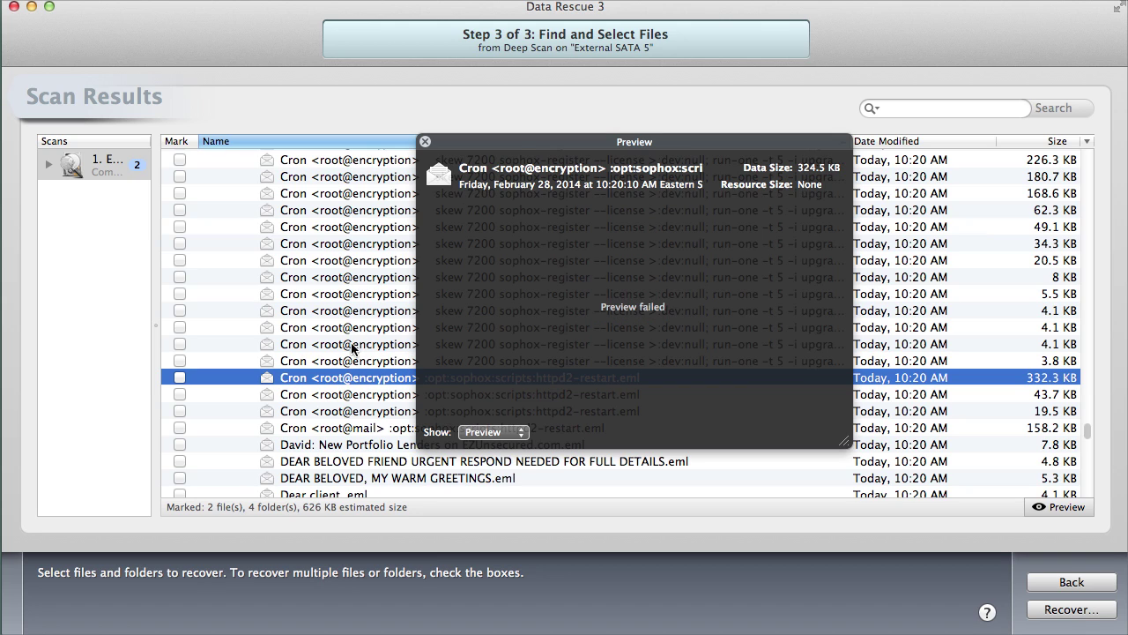
pyautogui.scroll(-1, 342, 390)
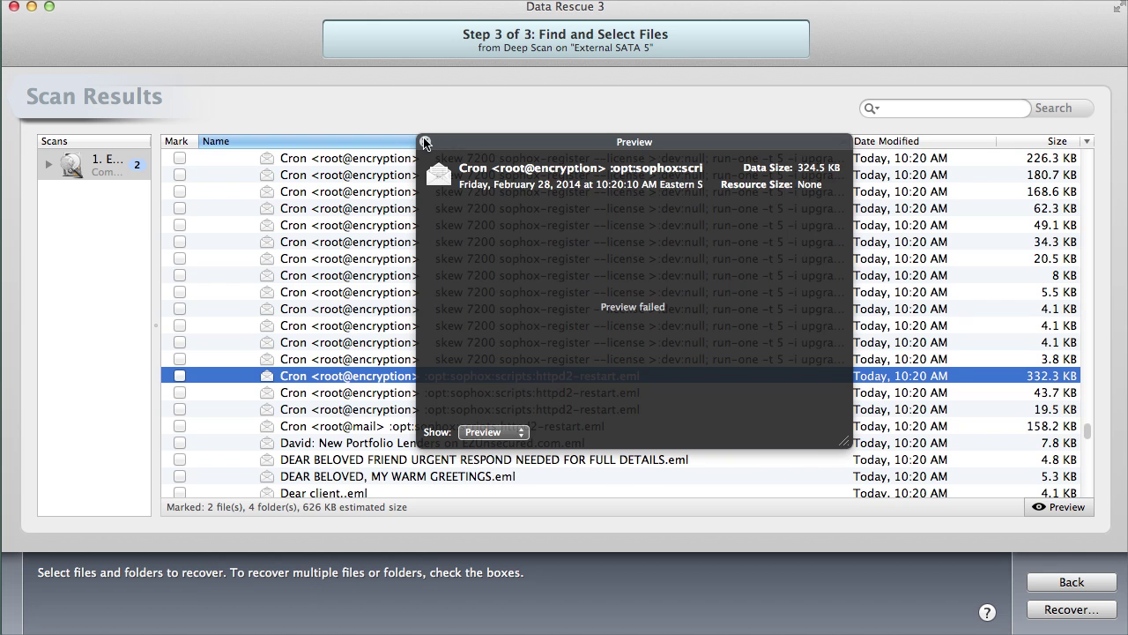
pyautogui.click(425, 143)
# Look through the remaining recovered EML messages down to the end of the folder.
pyautogui.scroll(-5, 479, 297)
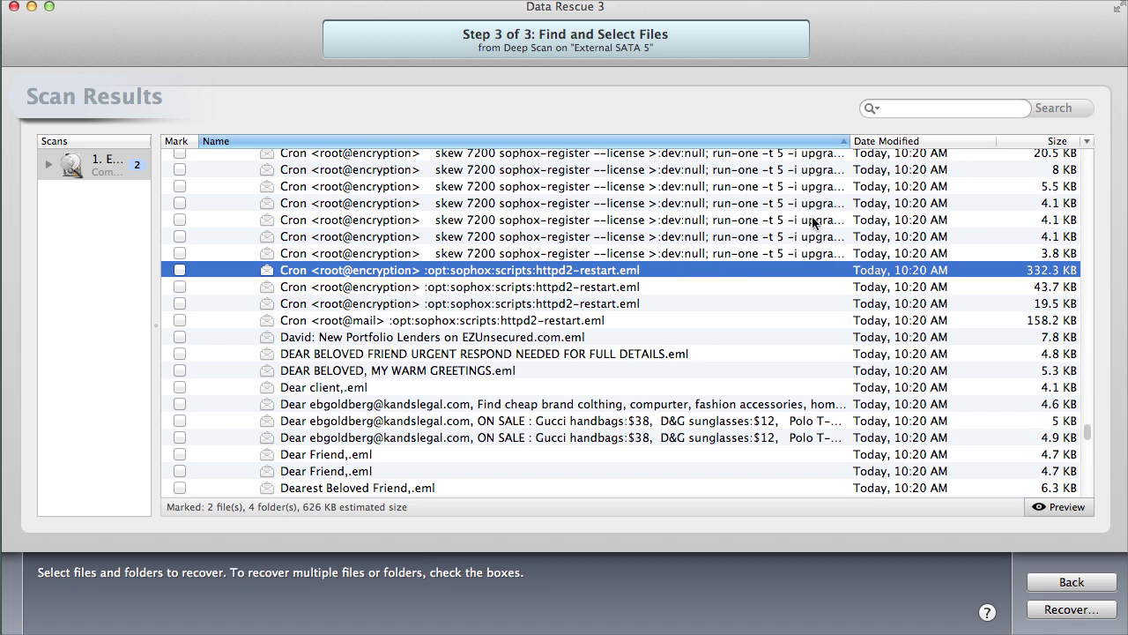
pyautogui.scroll(-10, 544, 377)
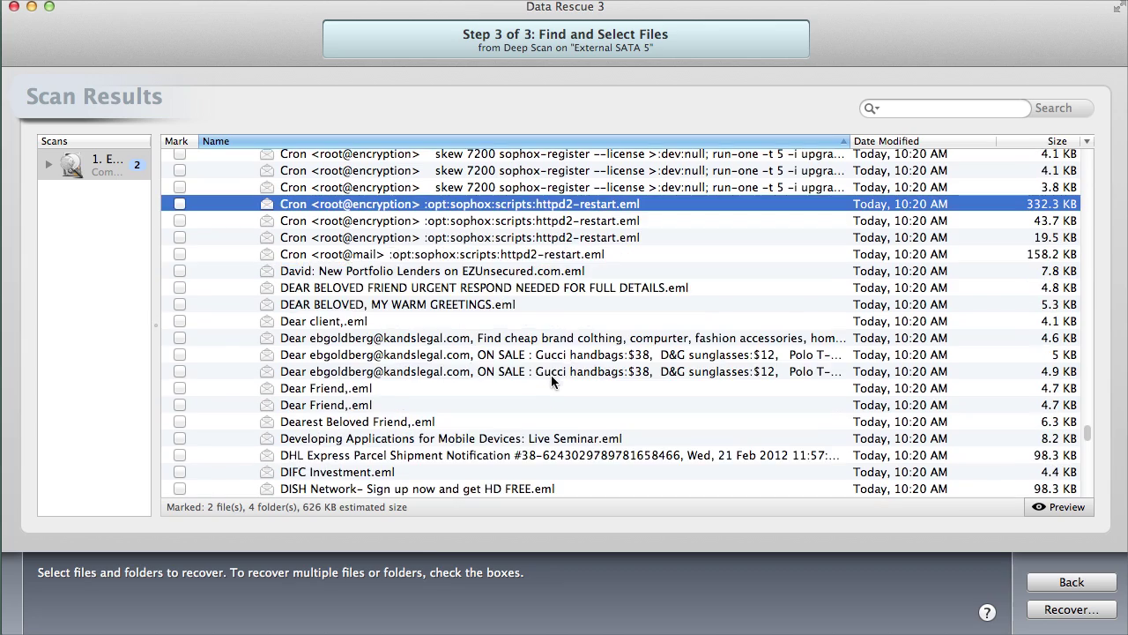
pyautogui.scroll(-8, 557, 372)
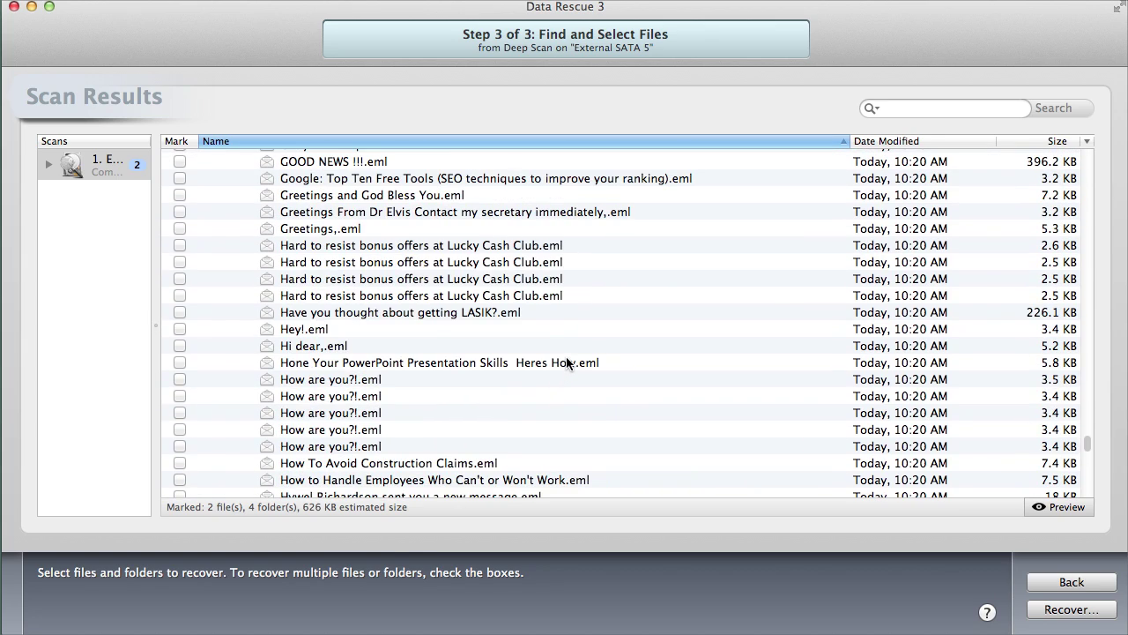
pyautogui.scroll(-15, 564, 357)
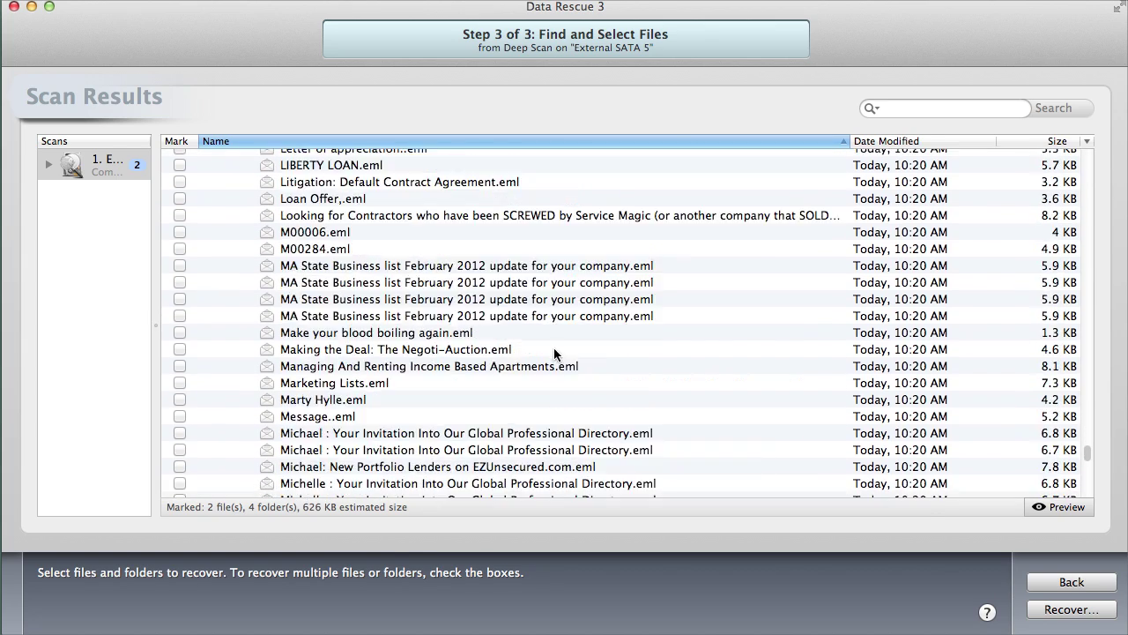
pyautogui.scroll(-12, 555, 353)
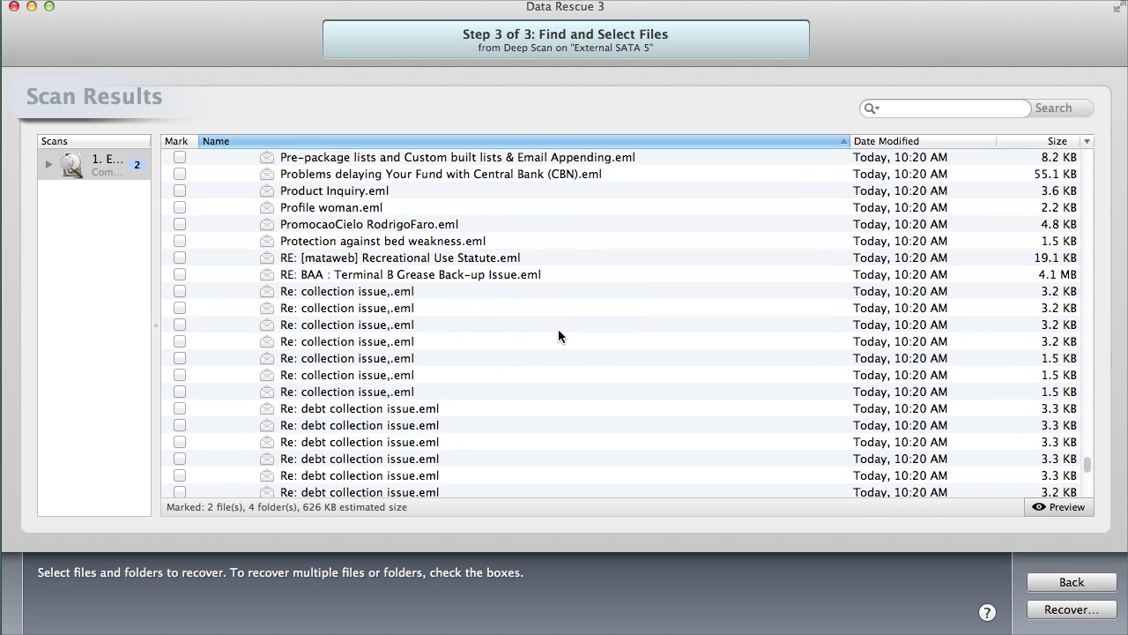
pyautogui.scroll(-10, 557, 361)
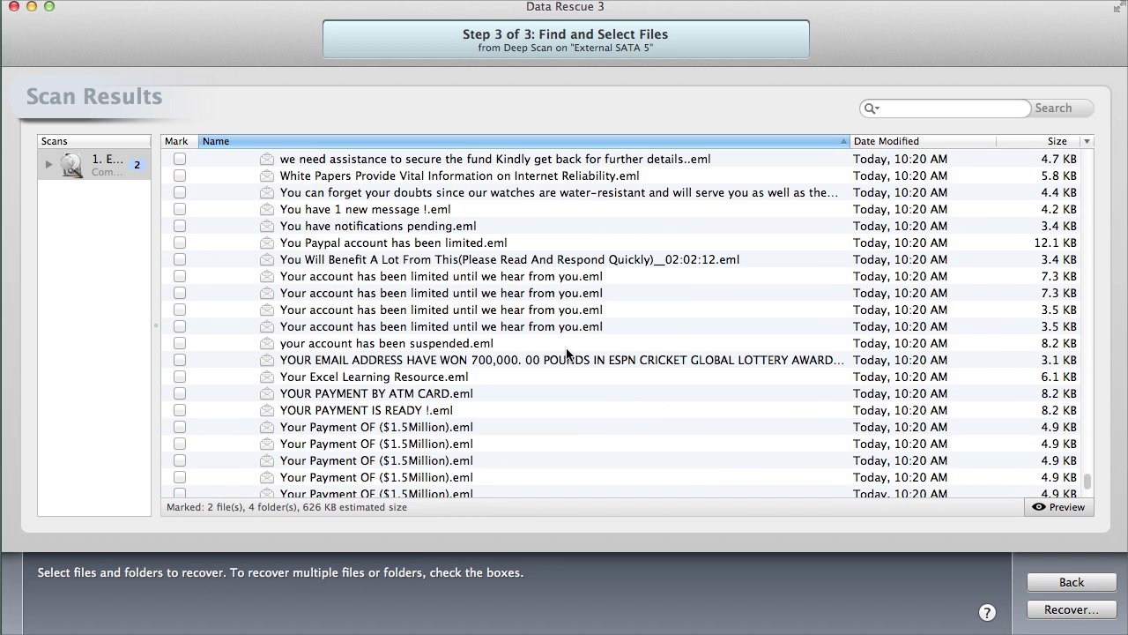
pyautogui.scroll(-8, 566, 351)
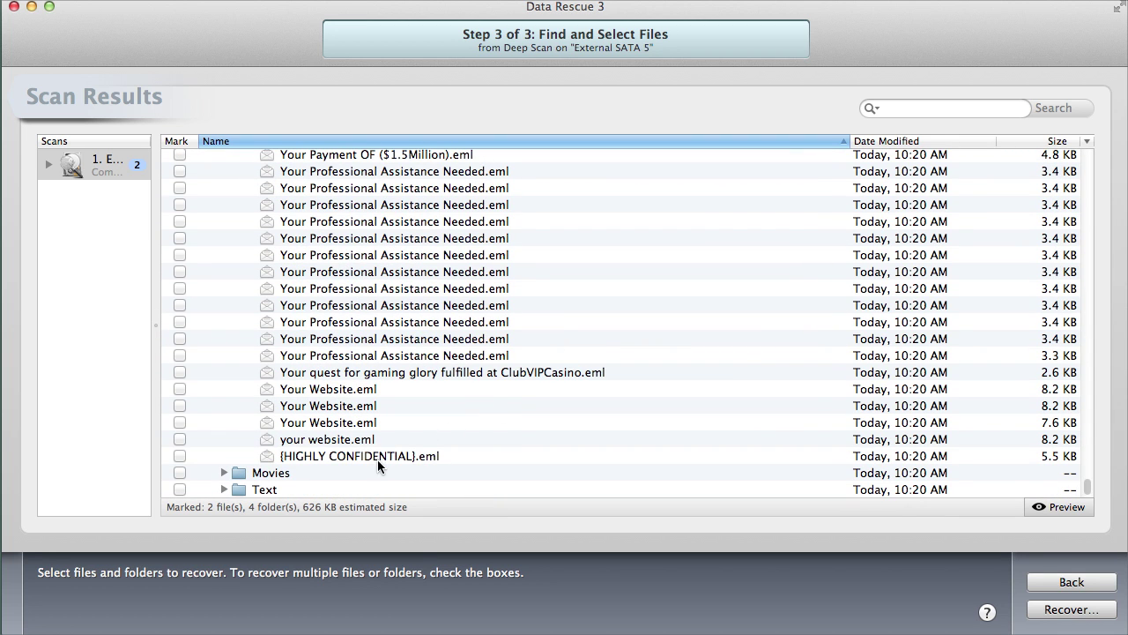
# Expand the Movies folder and its first subfolder, look through the .m2t files and preview M4095x65032-00011.mpg.
pyautogui.click(225, 474)
pyautogui.click(236, 488)
pyautogui.scroll(-10, 300, 440)
pyautogui.scroll(-15, 325, 431)
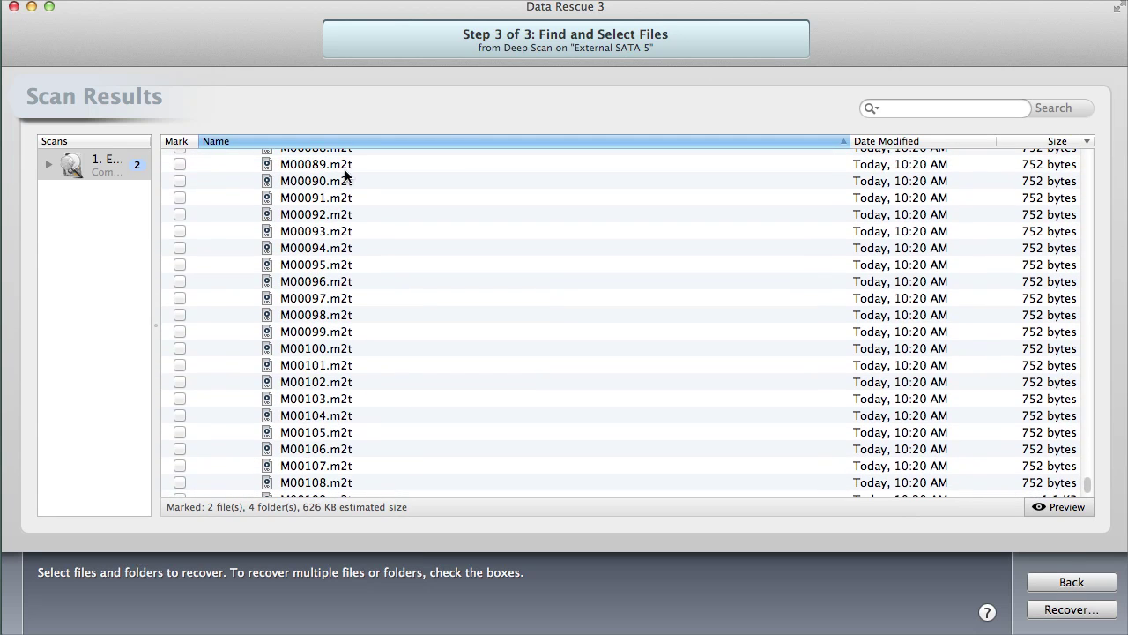
pyautogui.scroll(-3, 450, 319)
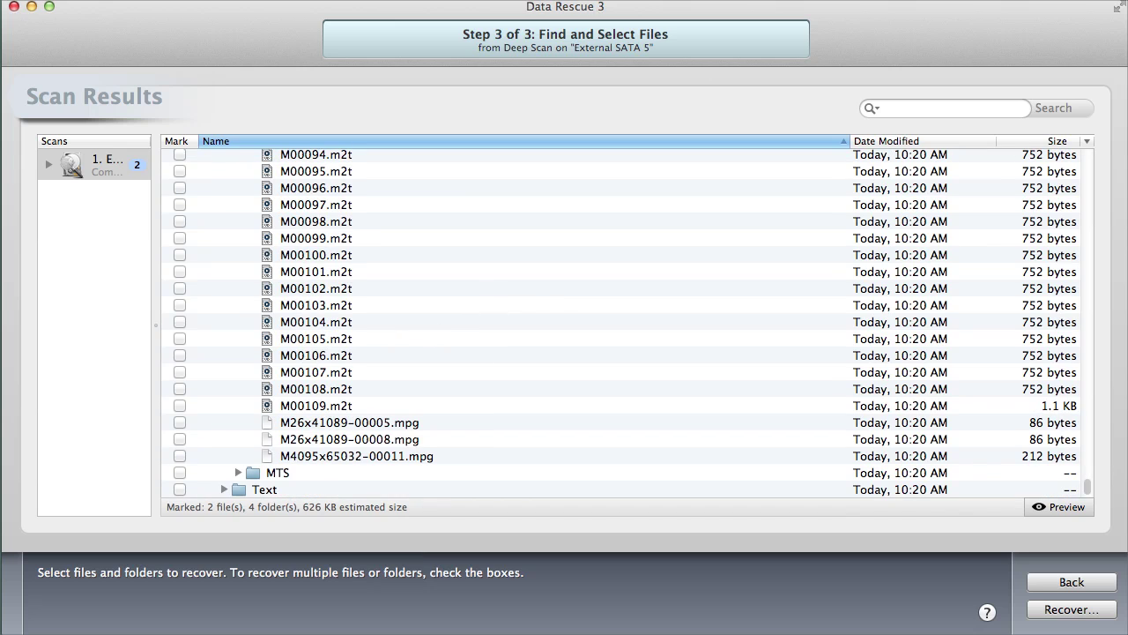
pyautogui.click(281, 460)
pyautogui.press('space')
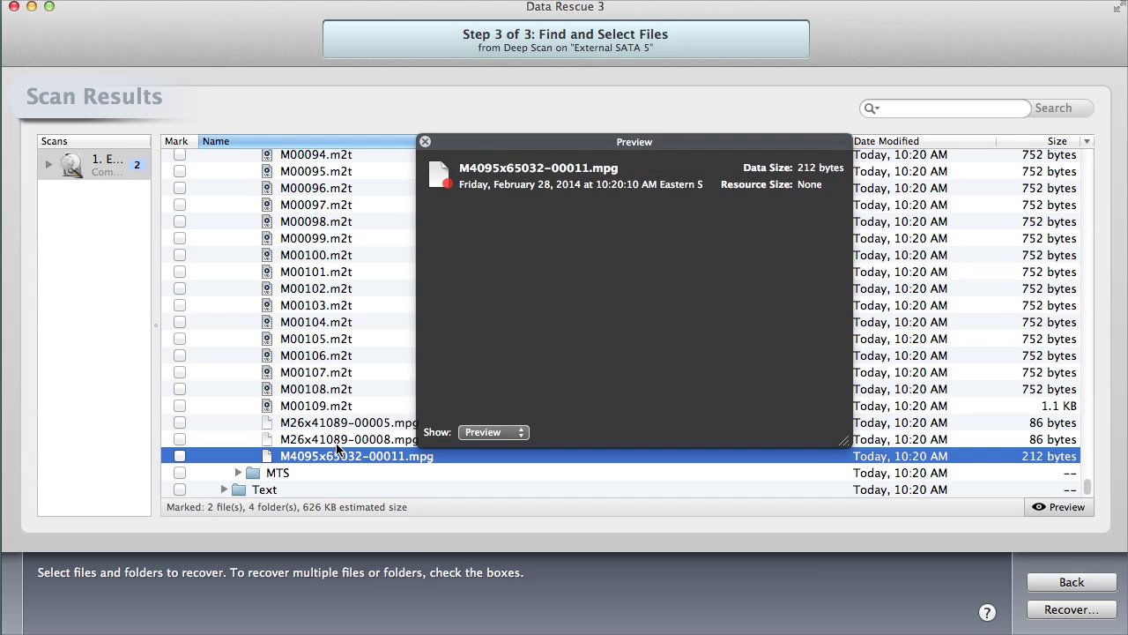
pyautogui.press('space')
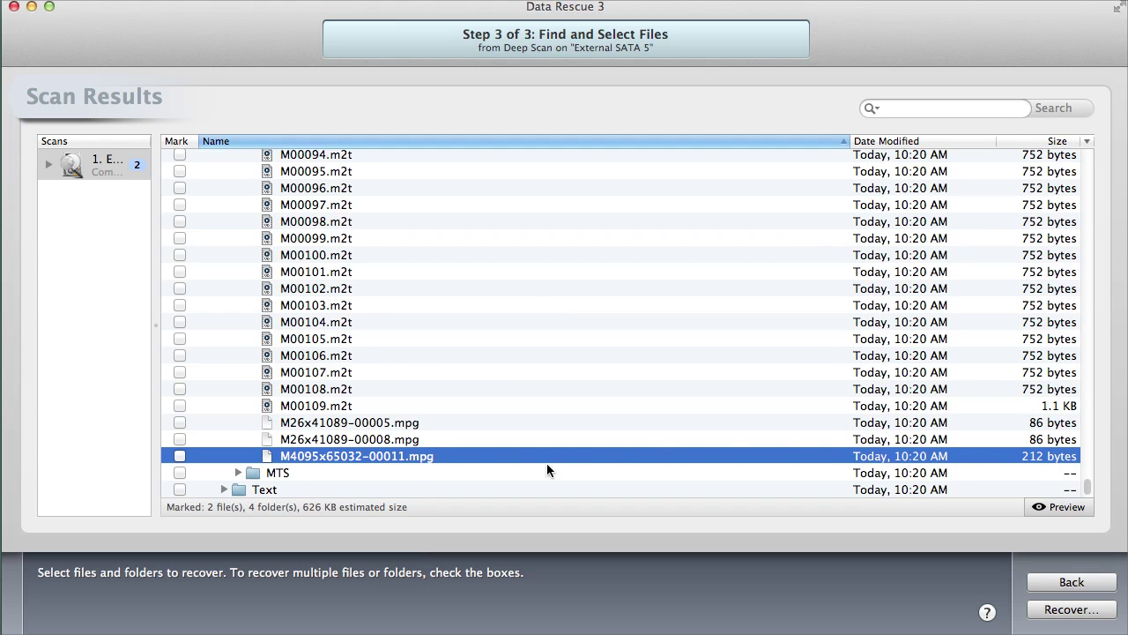
# Expand the MTS folder under Movies, then open the Text folder's subfolder of recovered HTM files.
pyautogui.click(238, 472)
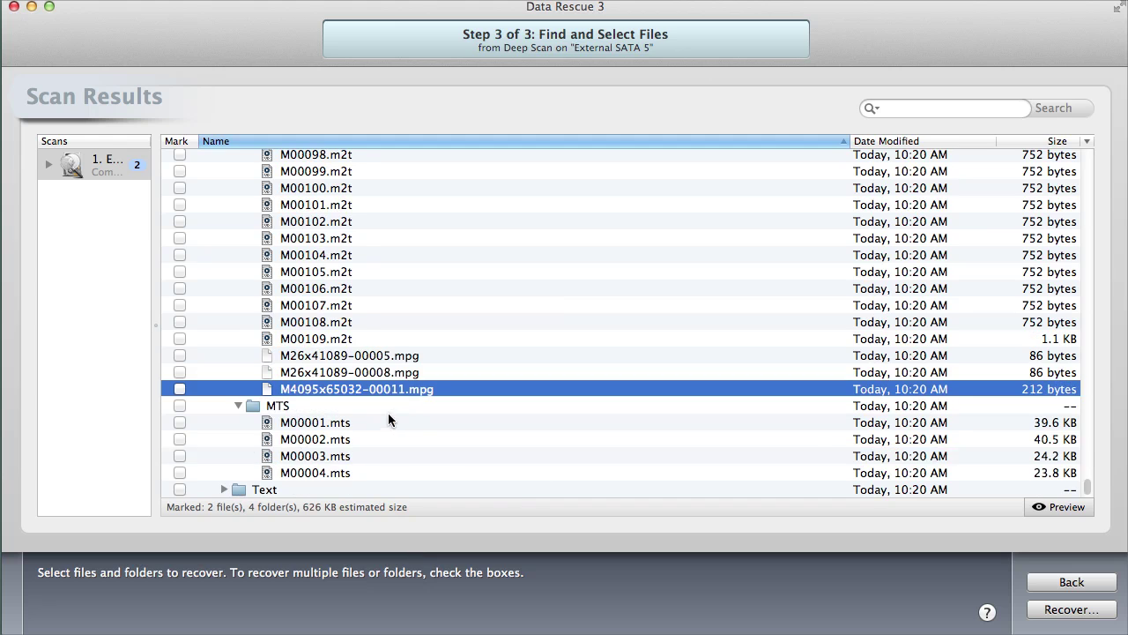
pyautogui.click(224, 490)
pyautogui.click(238, 457)
pyautogui.scroll(-8, 354, 430)
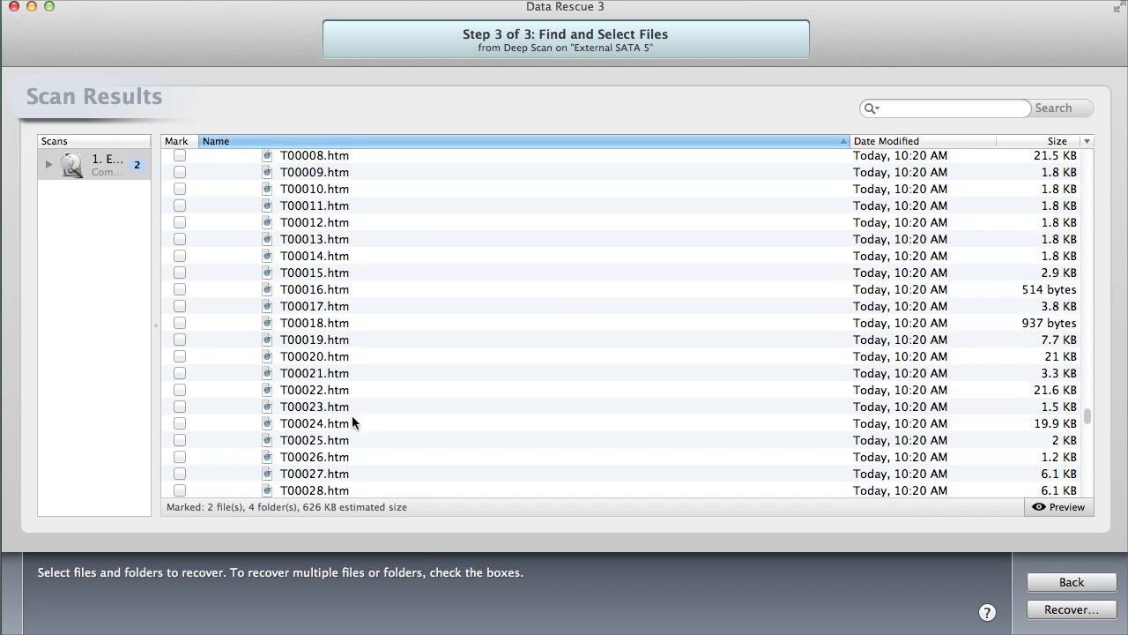
# Check T00019.htm in the preview and close the preview.
pyautogui.click(393, 356)
pyautogui.press('space')
pyautogui.press('Up')
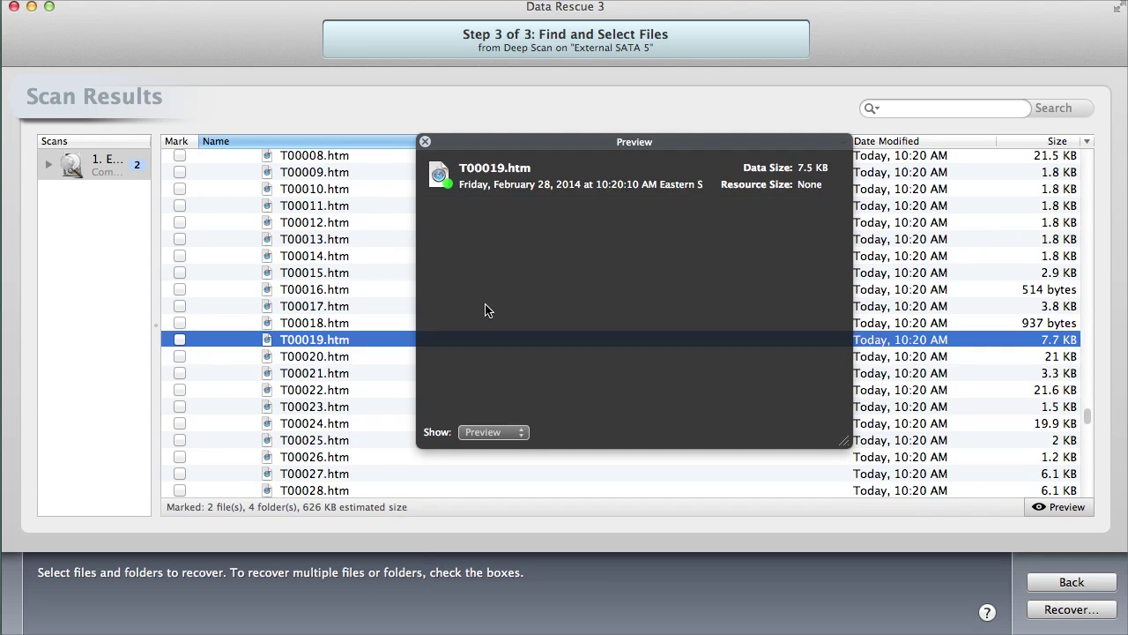
pyautogui.press('space')
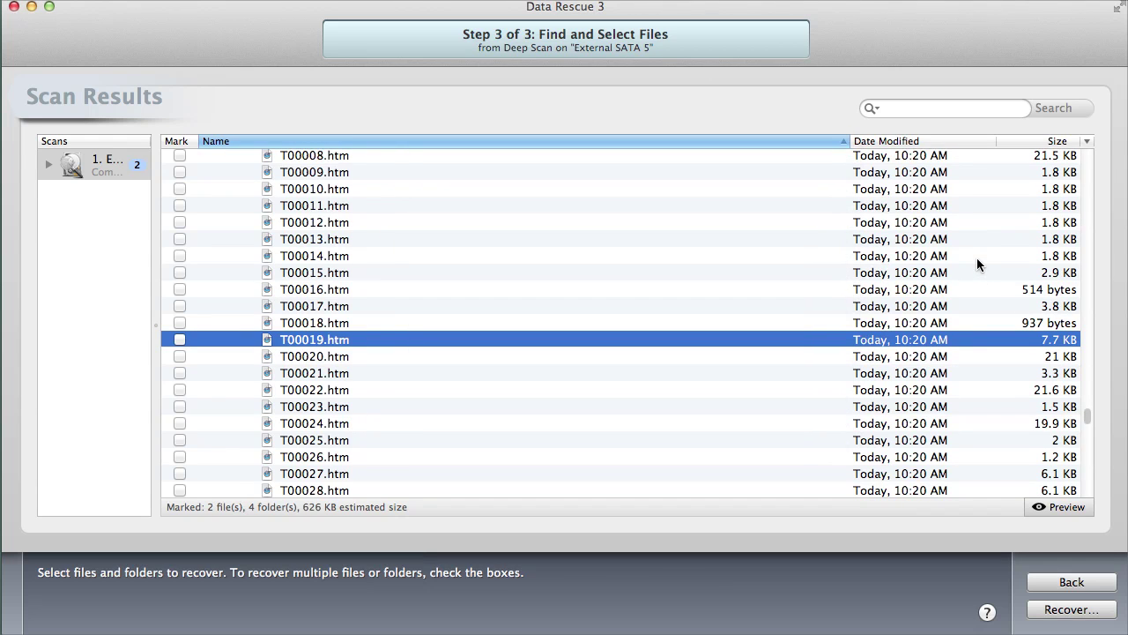
# Select T00022.htm in the list of recovered HTM files.
pyautogui.click(1020, 389)
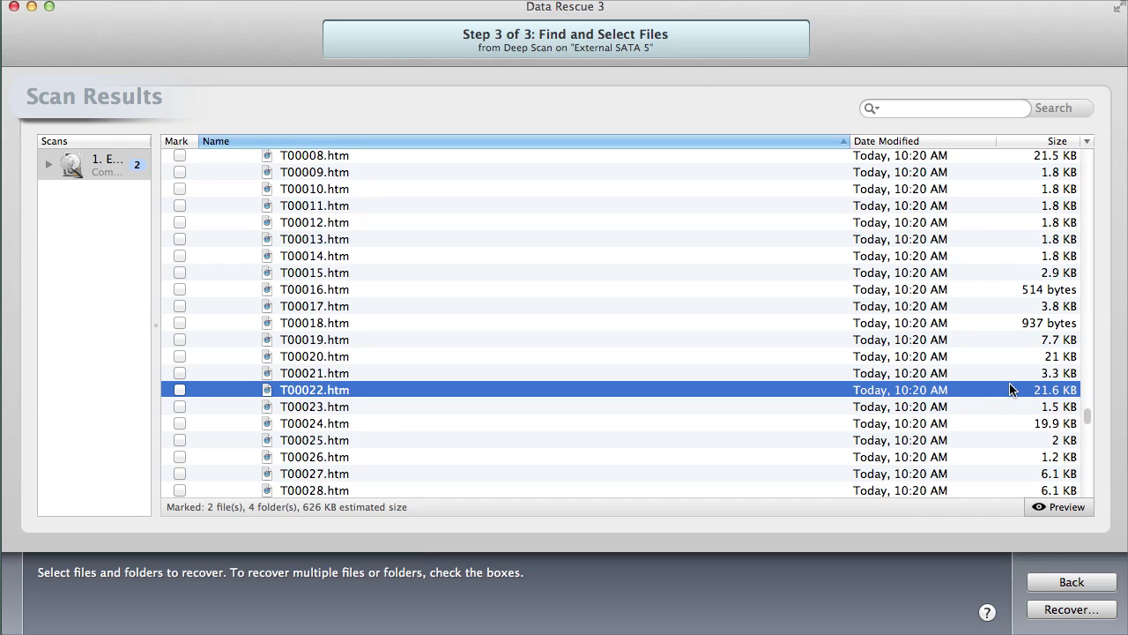
pyautogui.click(451, 457)
pyautogui.click(402, 407)
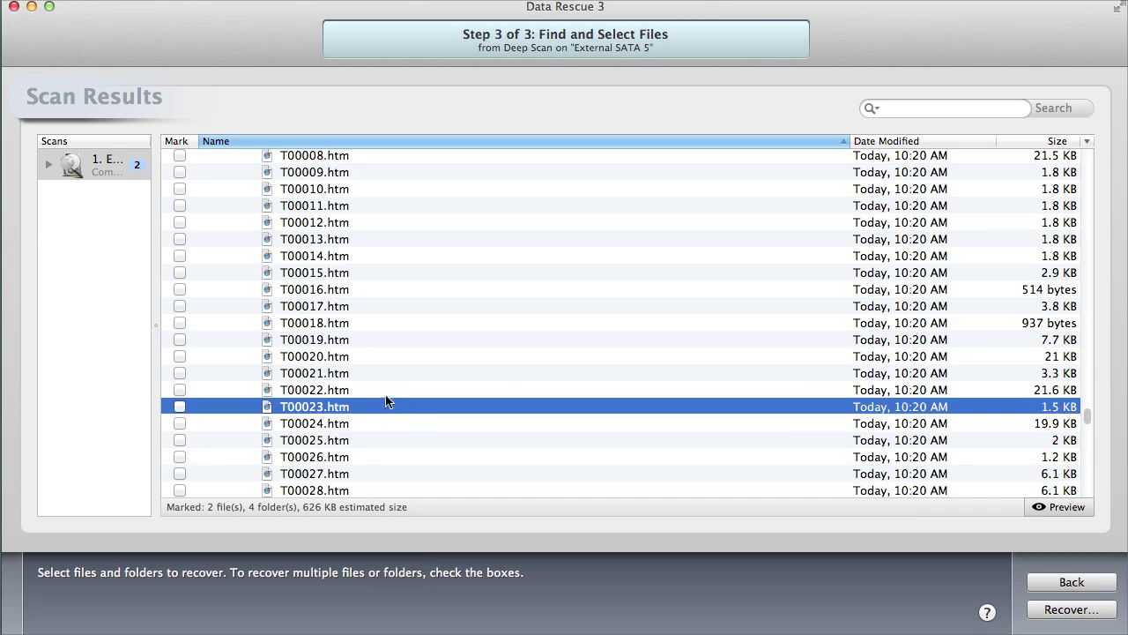
pyautogui.click(383, 392)
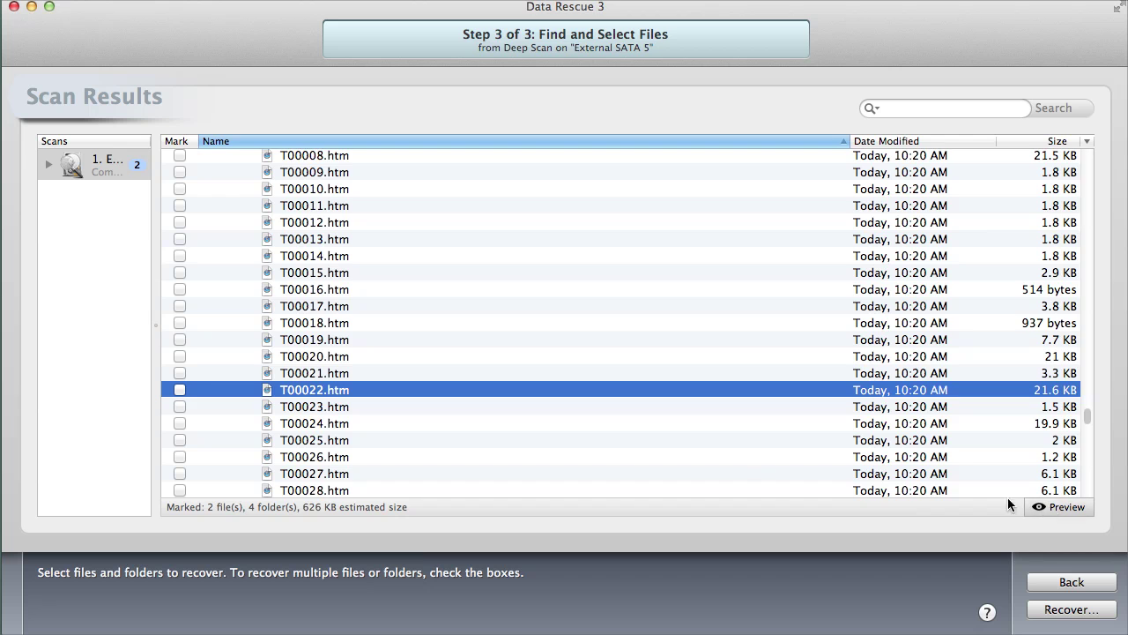
# Look through the remaining recovered HTM files in the Text folder, down to the Perl_CGI Code and XML folders.
pyautogui.scroll(-5, 517, 404)
pyautogui.click(508, 402)
pyautogui.press('Down')
pyautogui.press('Down')
pyautogui.press('Down')
pyautogui.press('Down')
pyautogui.press('Down')
pyautogui.hotkey('shift', 'Down')
pyautogui.scroll(-15, 806, 470)
pyautogui.scroll(-5, 811, 393)
pyautogui.click(790, 371)
pyautogui.scroll(-20, 791, 380)
pyautogui.scroll(-20, 788, 416)
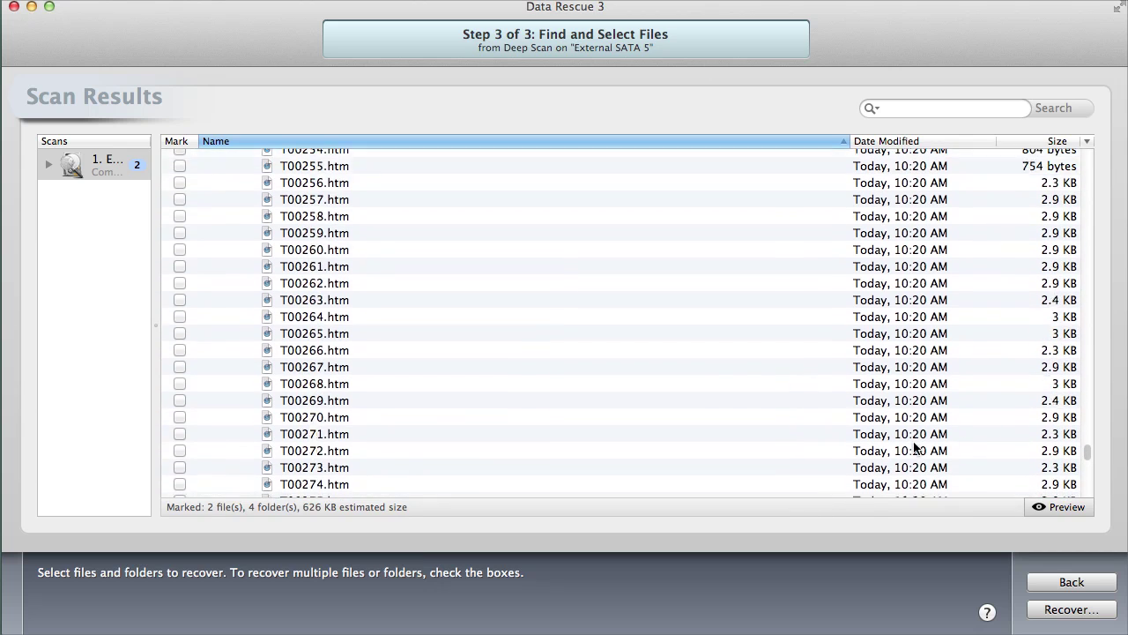
pyautogui.scroll(-20, 1015, 461)
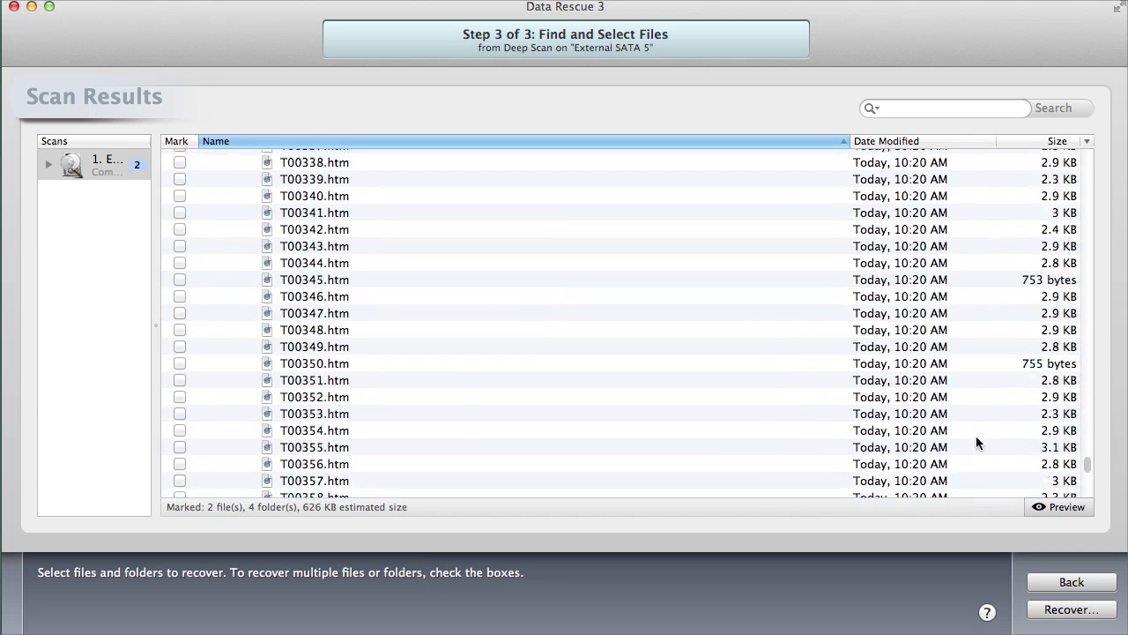
pyautogui.scroll(-8, 996, 432)
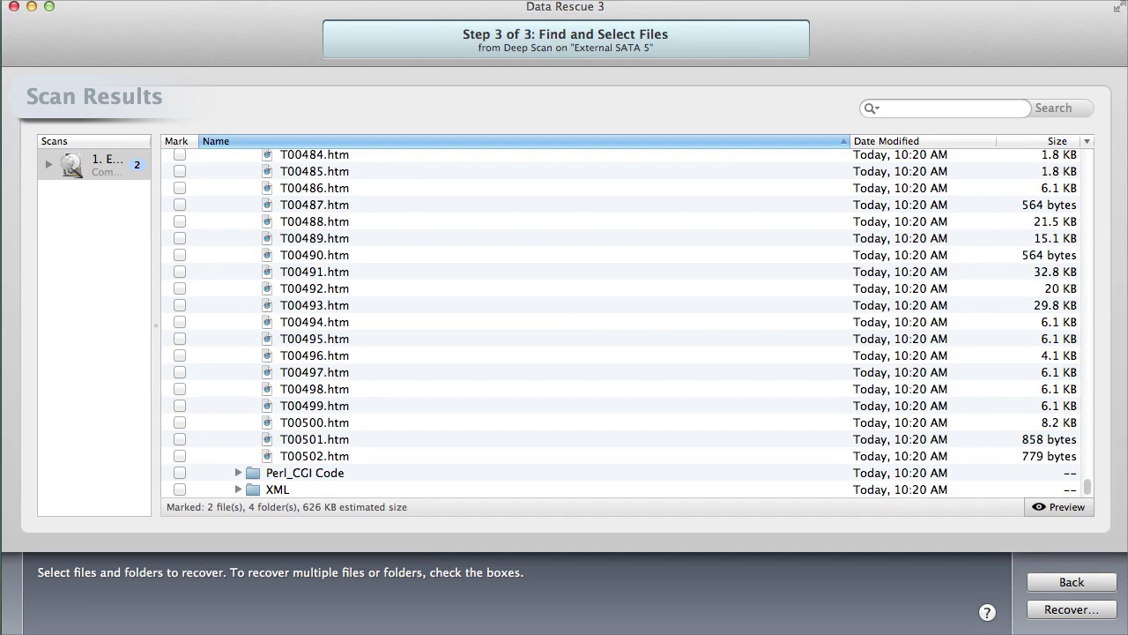
# Expand the XML and Perl_CGI Code folders and look through the recovered CGI script files.
pyautogui.click(248, 487)
pyautogui.click(238, 489)
pyautogui.click(265, 473)
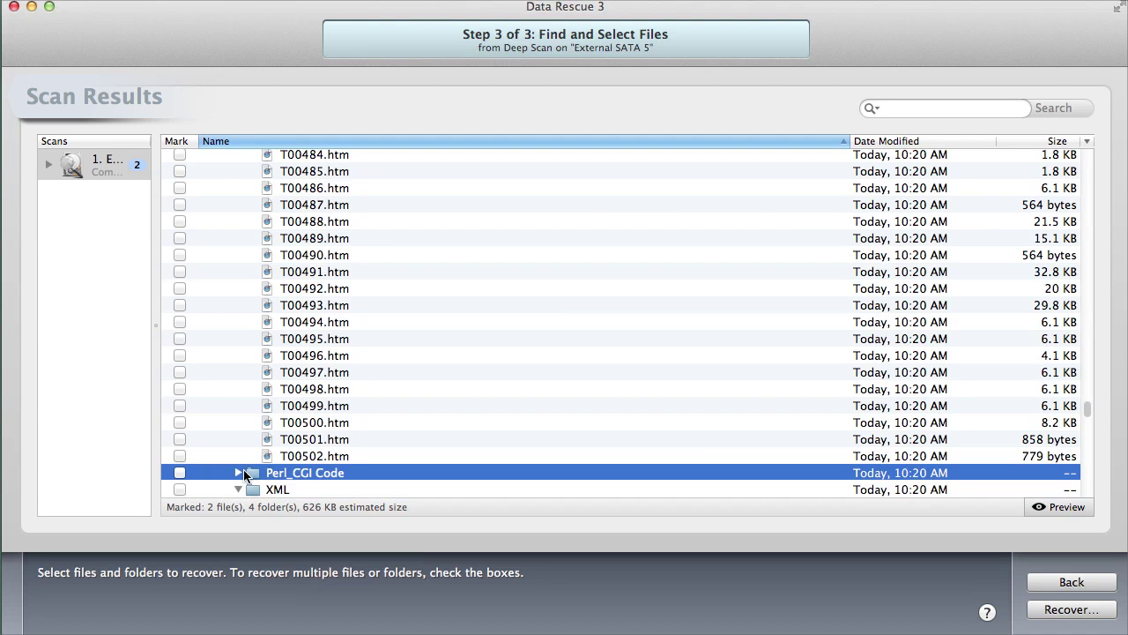
pyautogui.click(239, 473)
pyautogui.scroll(-20, 398, 474)
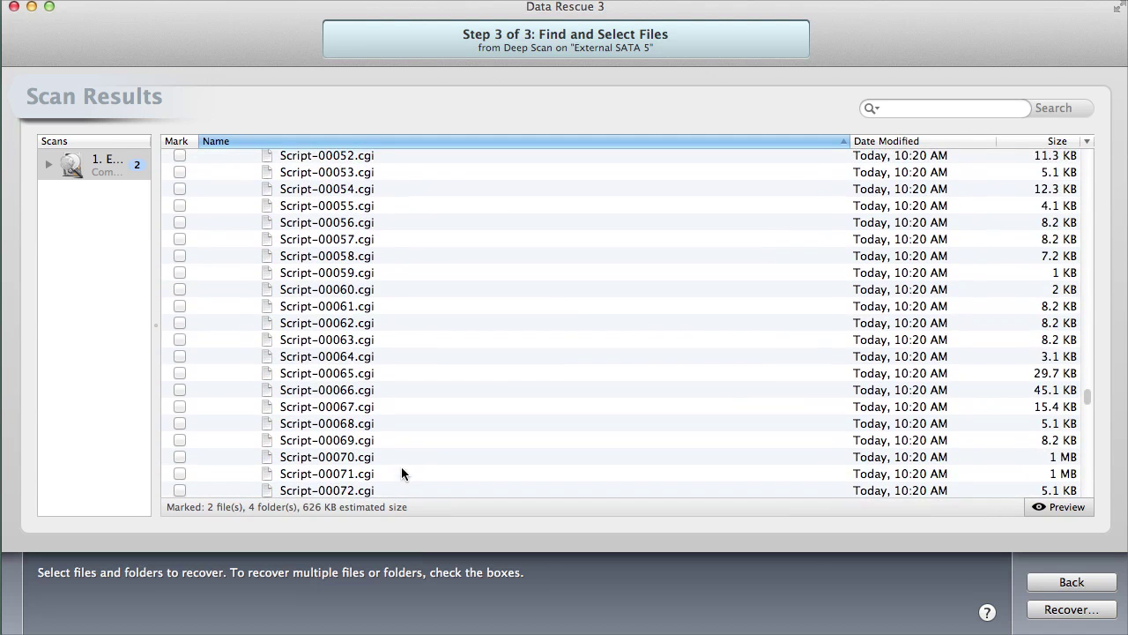
pyautogui.scroll(-20, 420, 473)
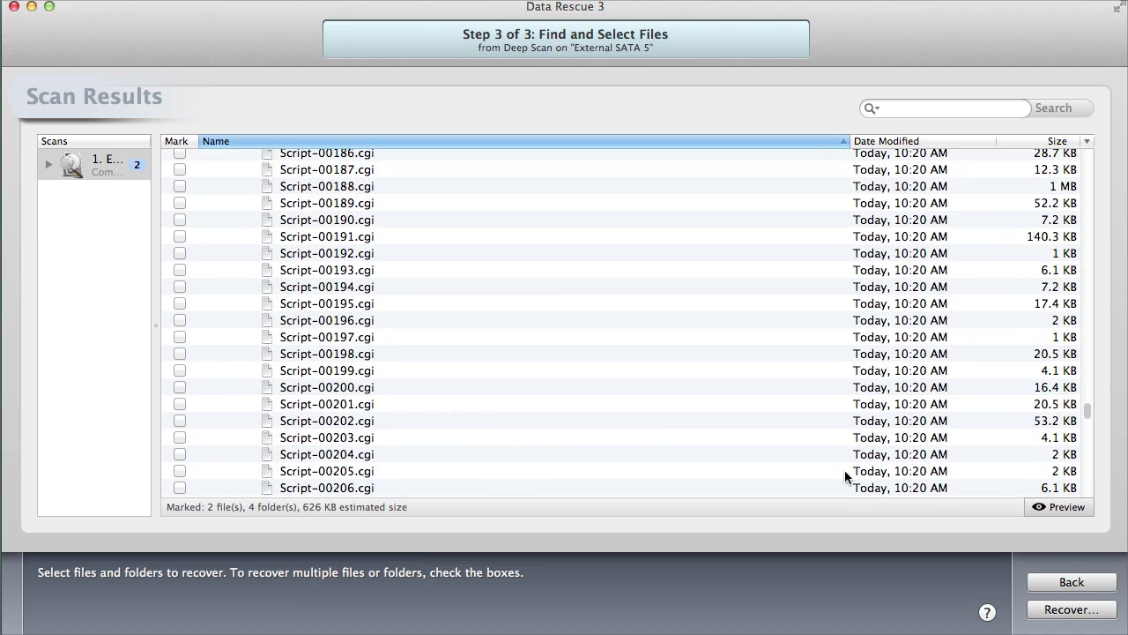
pyautogui.moveTo(1087, 412); pyautogui.dragTo(1069, 506)
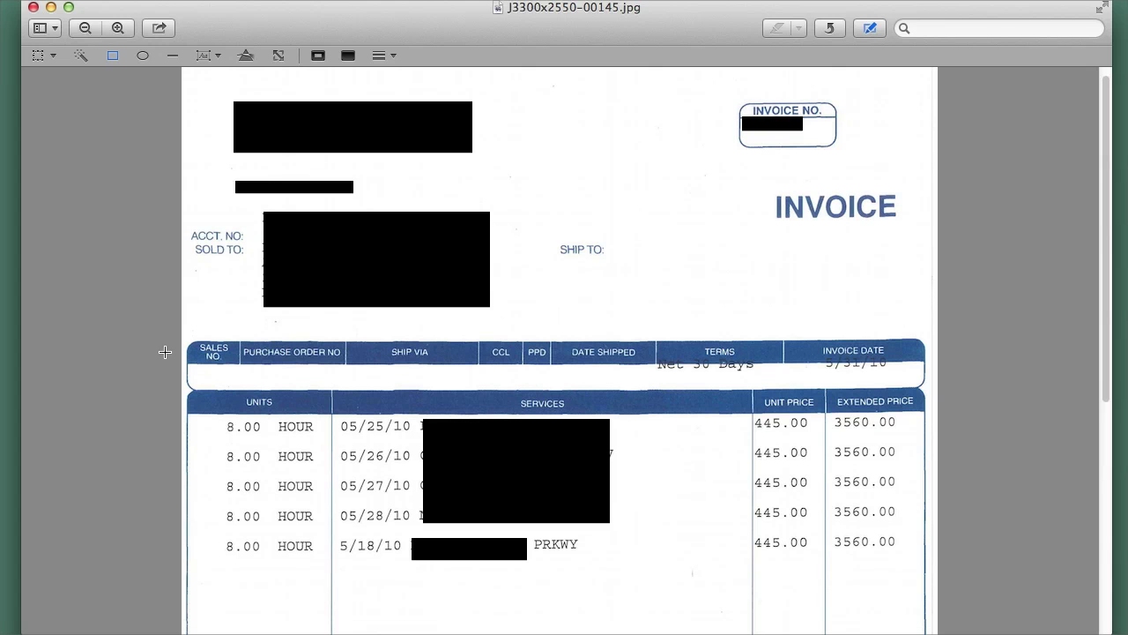
# Examine the recovered invoice scan J3300x2550-00145.jpg in Preview, from its header and service lines to the sale amount section.
pyautogui.scroll(1, 171, 327)
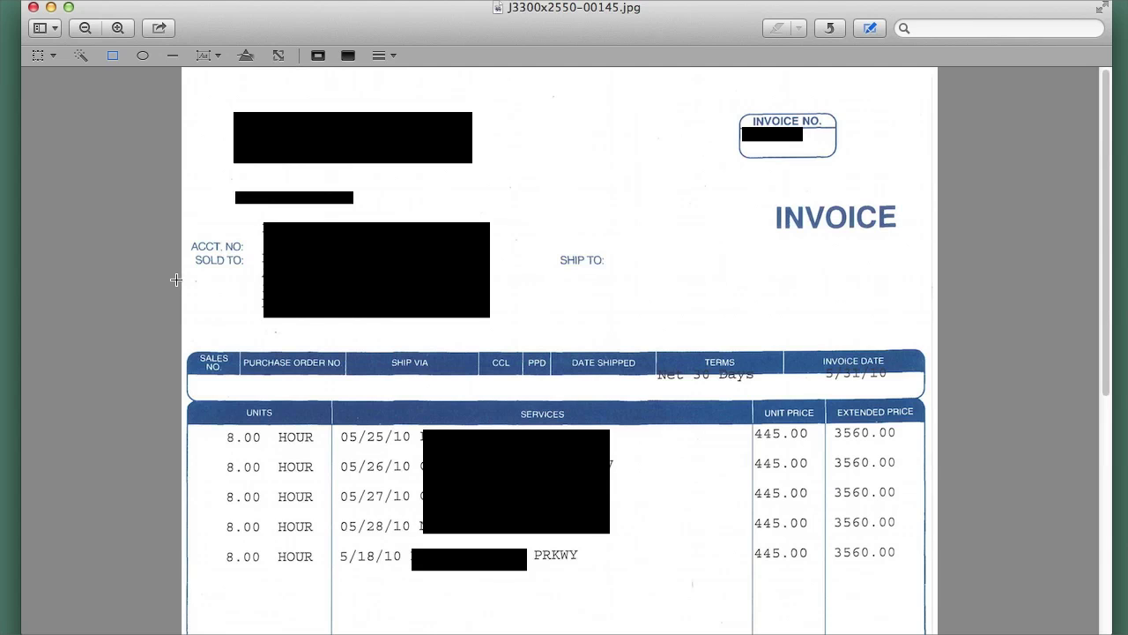
pyautogui.scroll(-8, 183, 312)
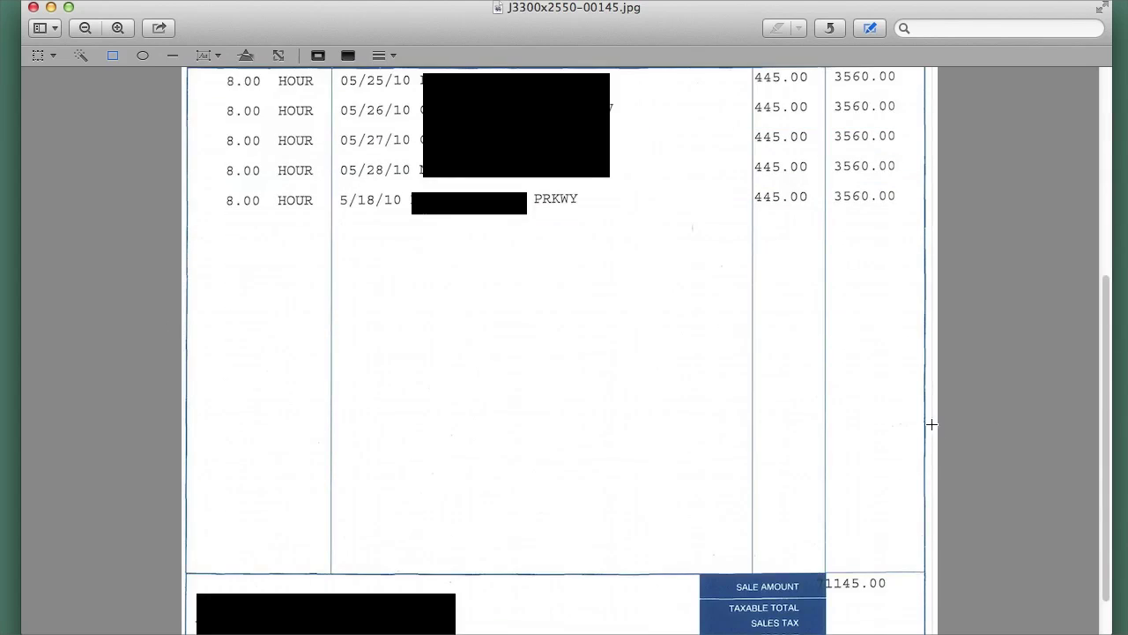
pyautogui.scroll(6, 582, 423)
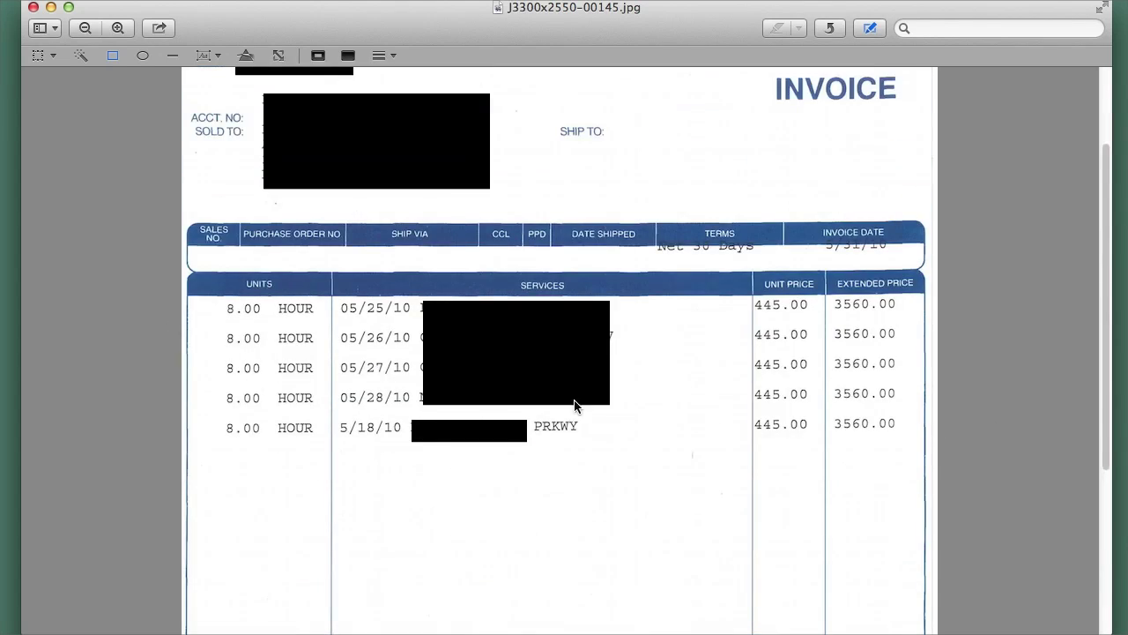
pyautogui.scroll(-6, 635, 441)
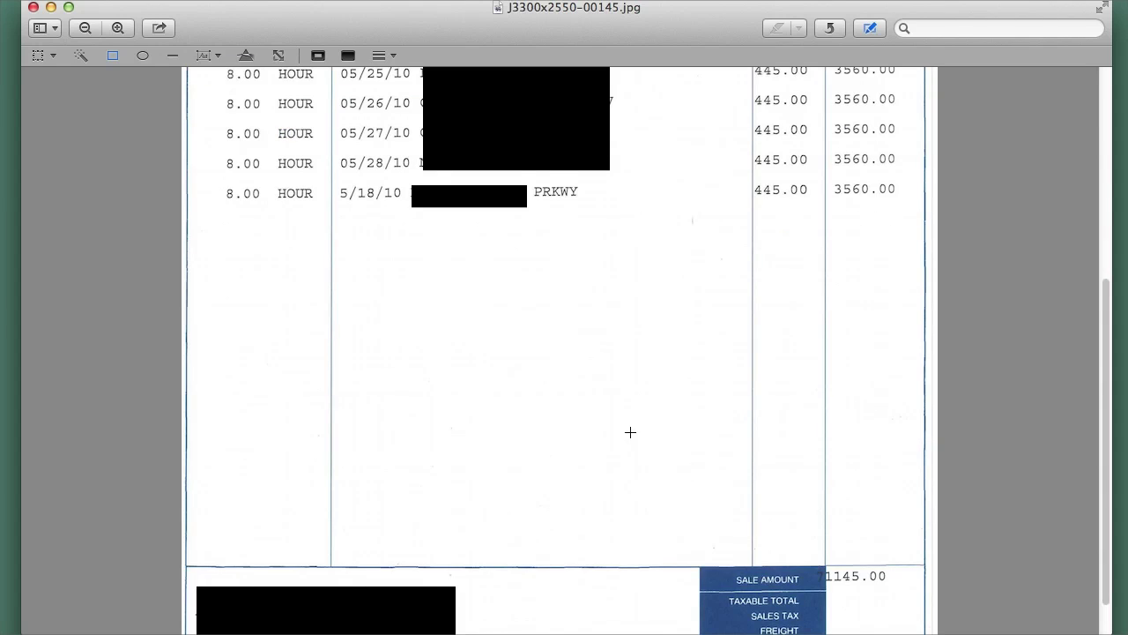
pyautogui.scroll(7, 630, 432)
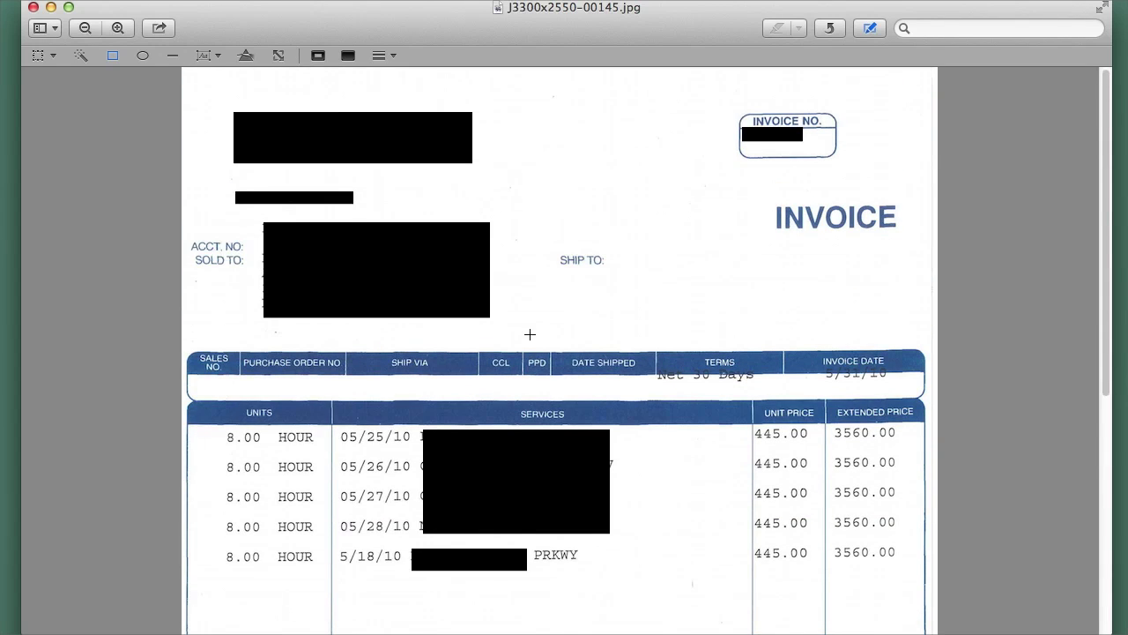
pyautogui.scroll(-6, 529, 332)
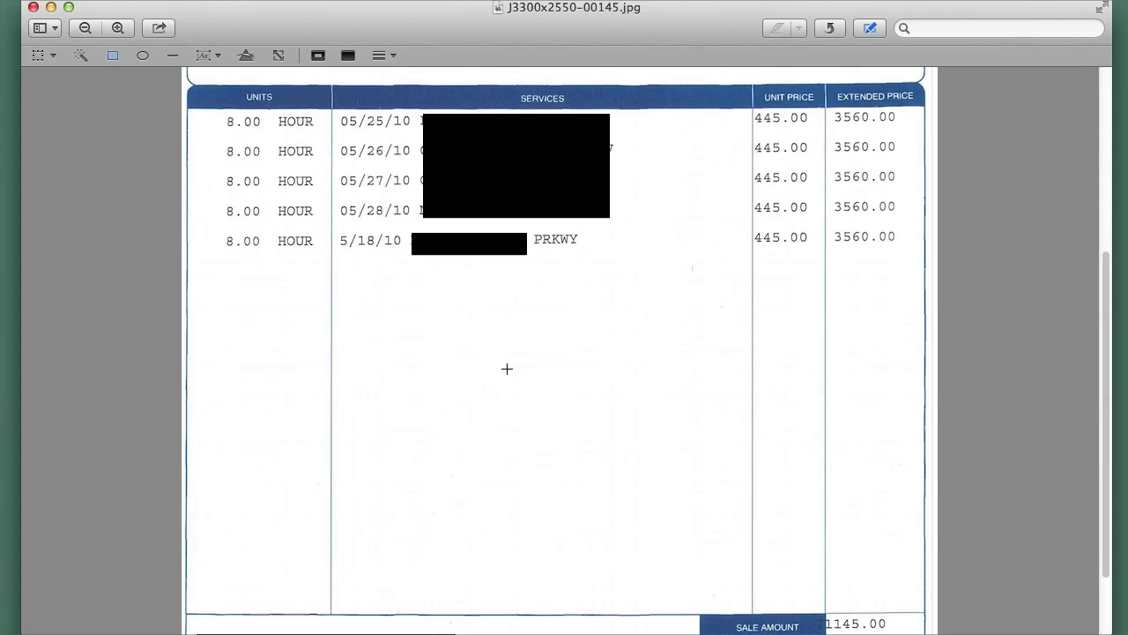
pyautogui.scroll(-2, 506, 373)
pyautogui.scroll(6, 504, 379)
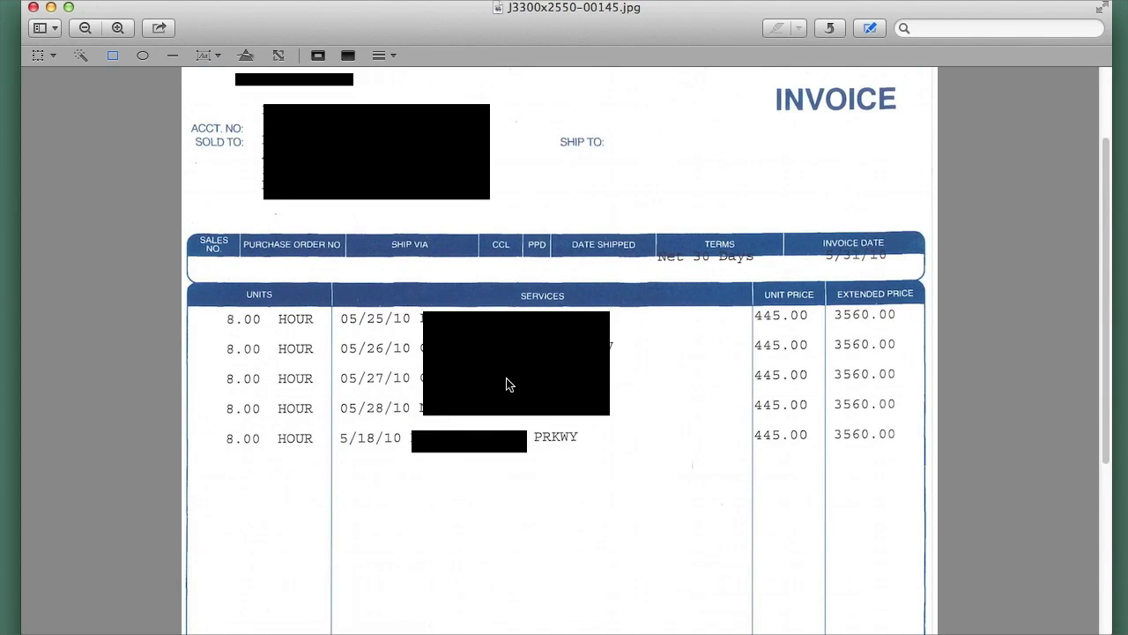
pyautogui.scroll(-5, 506, 383)
pyautogui.scroll(4, 524, 382)
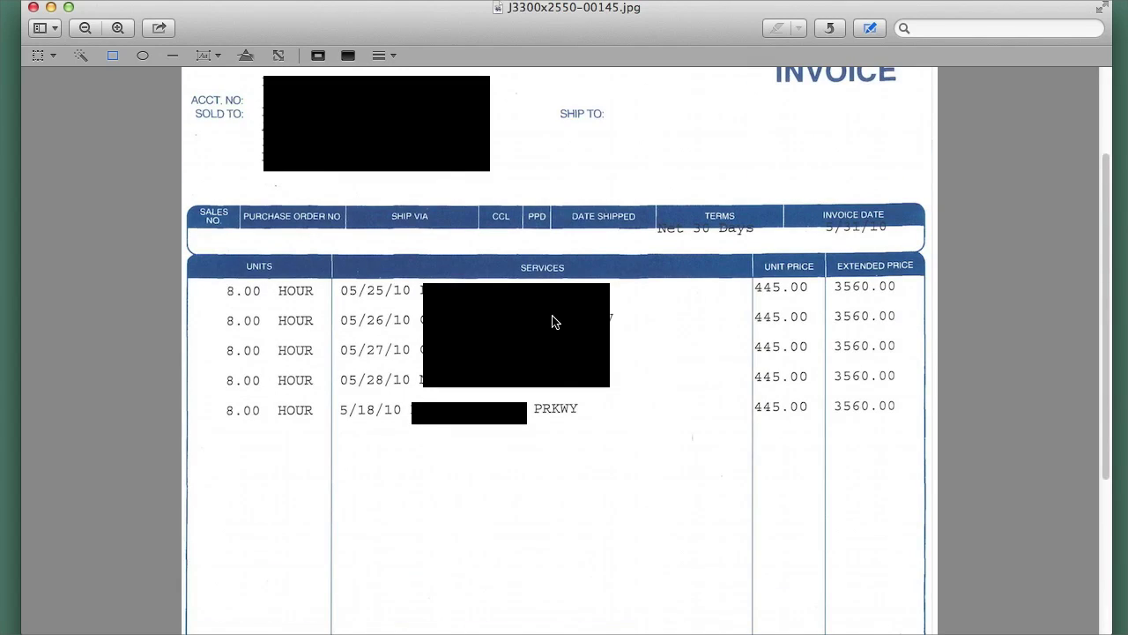
pyautogui.scroll(2, 552, 367)
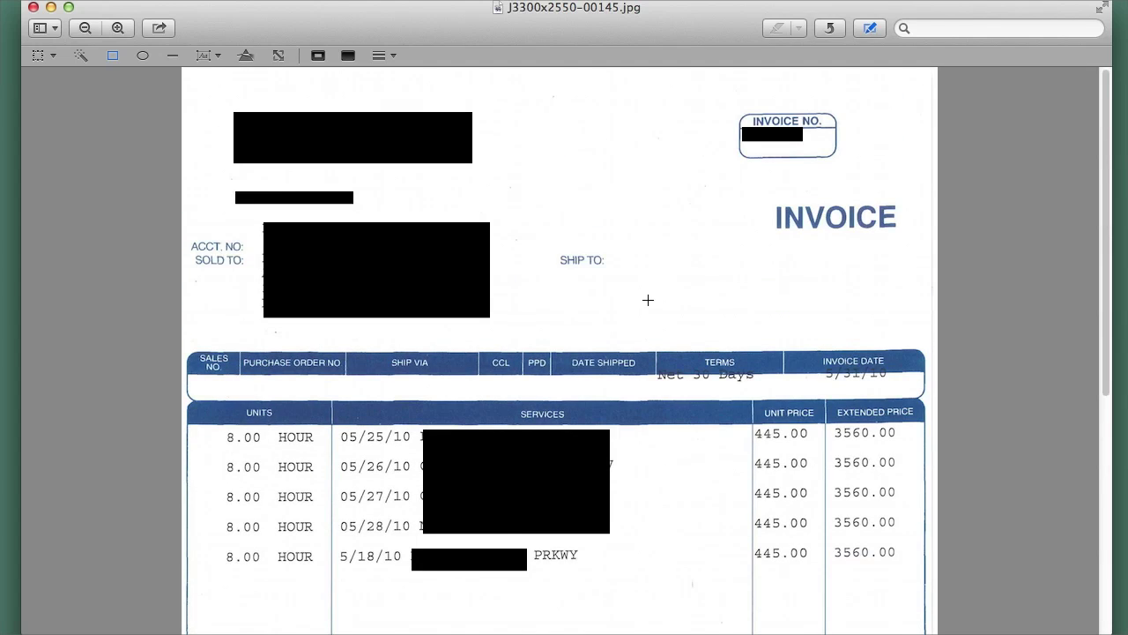